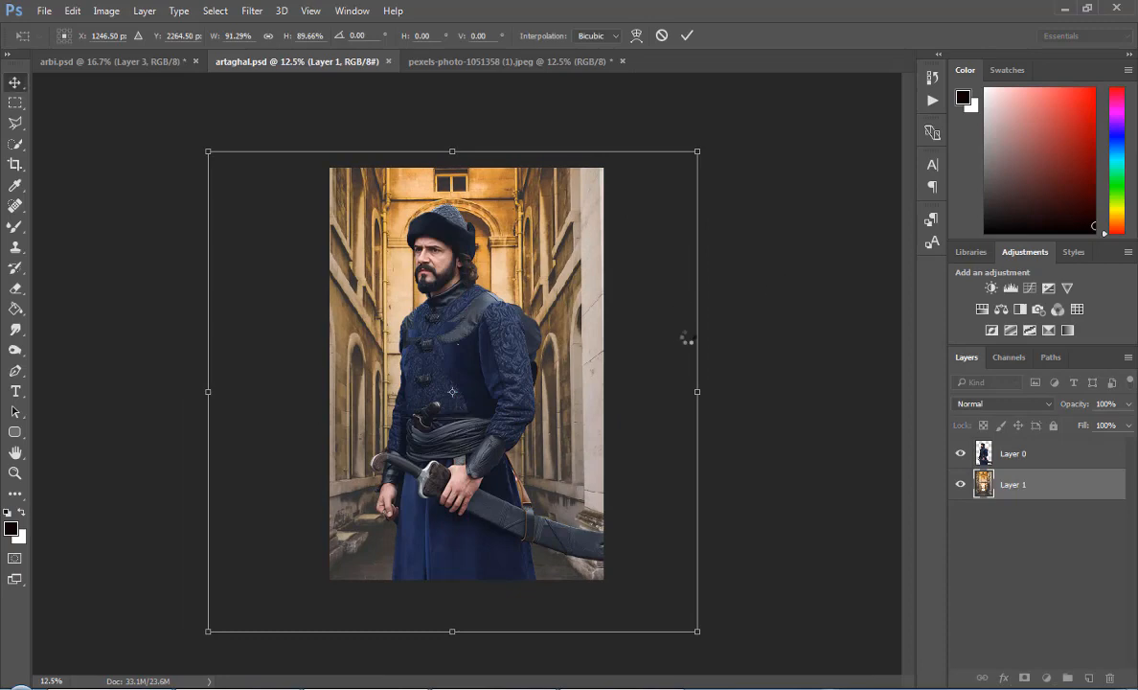
Enlarge and reposition the alley background layer to frame the standing man, and save the document.
key("Return")
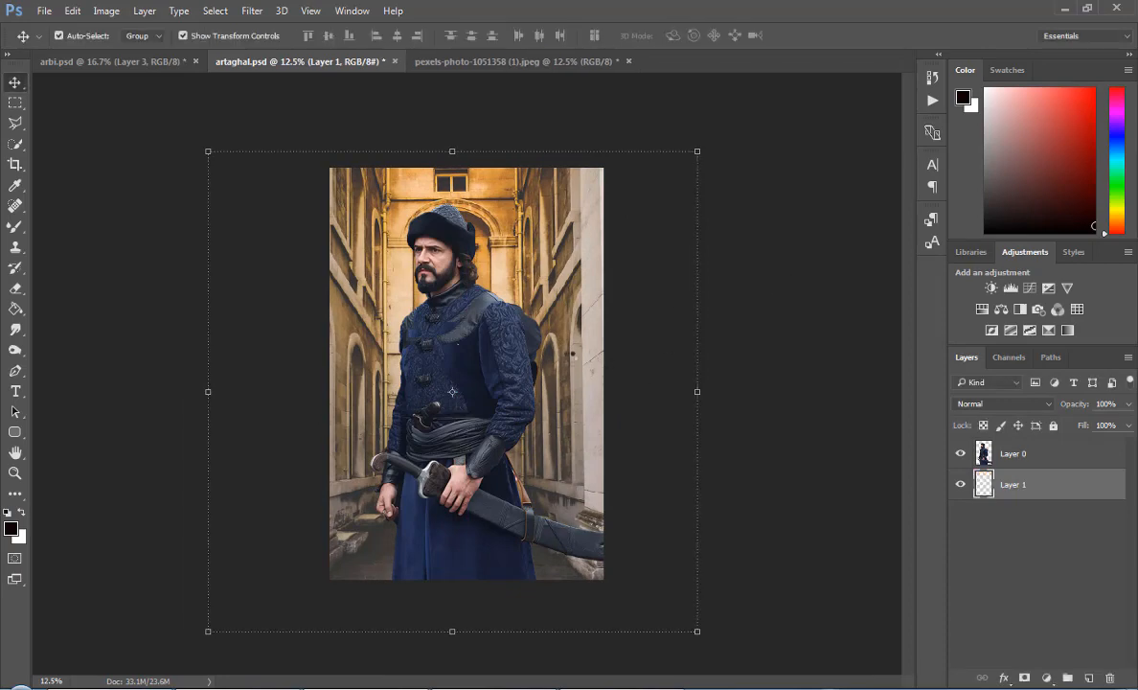
left_click_drag(575, 355, 609, 322)
left_click_drag(710, 115, 823, 91)
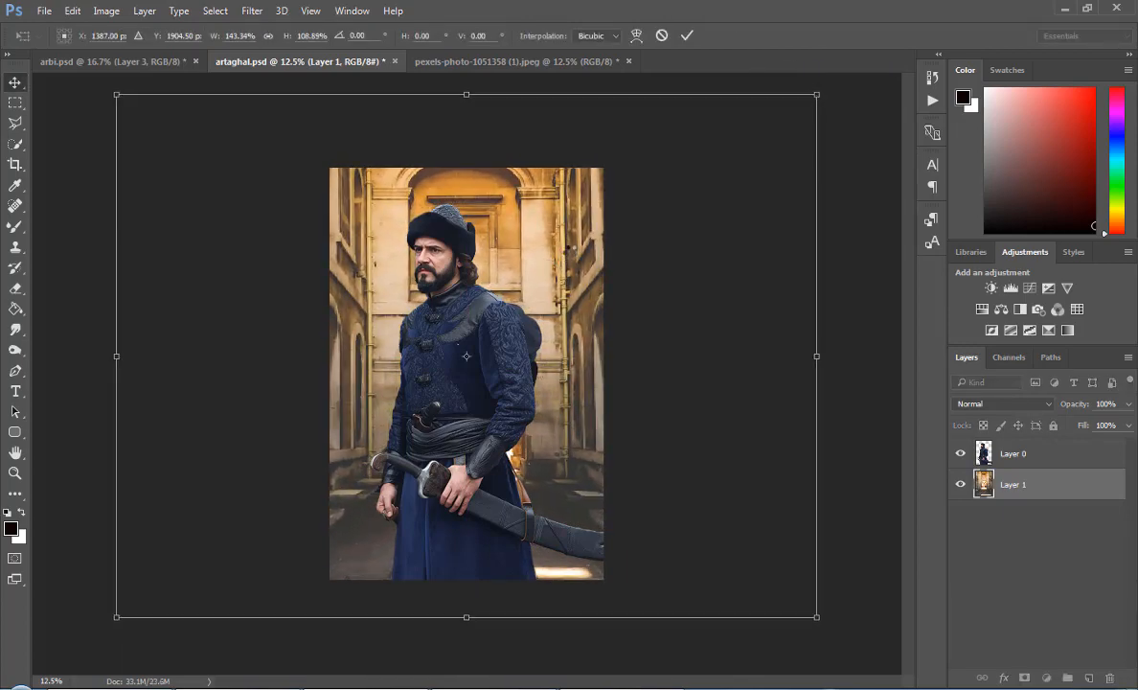
key("ctrl+s")
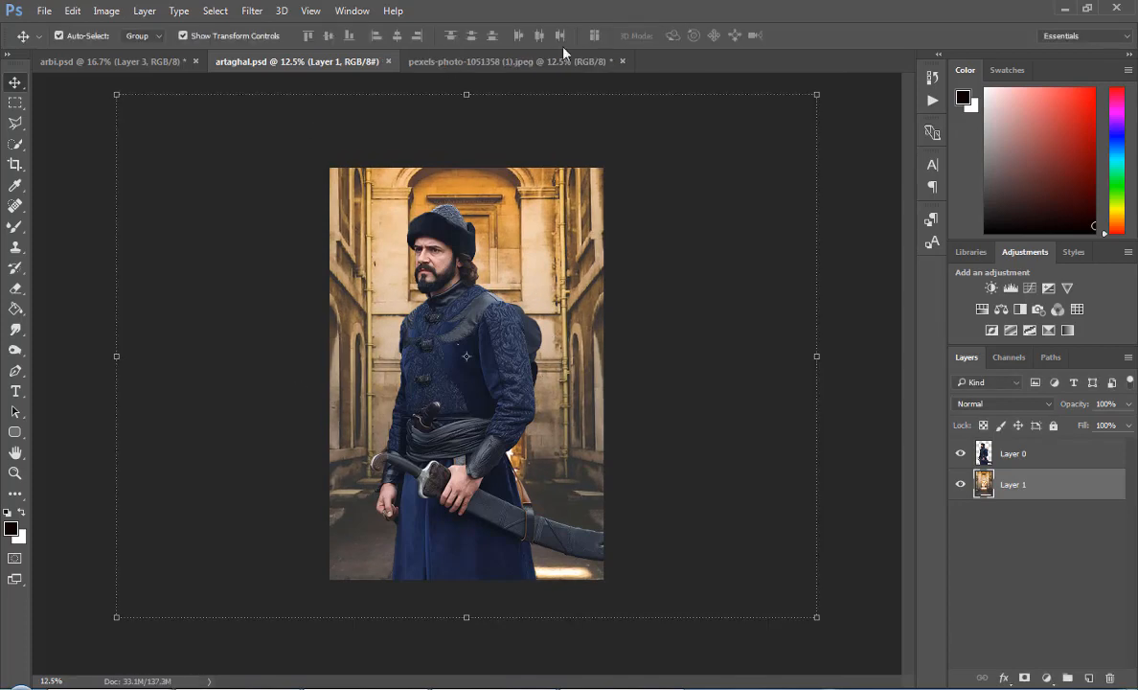
Bring the cut-out head from arbi.psd into artaghal.psd and place its layer above Layer 0.
left_click(124, 61)
left_click_drag(515, 221, 393, 330)
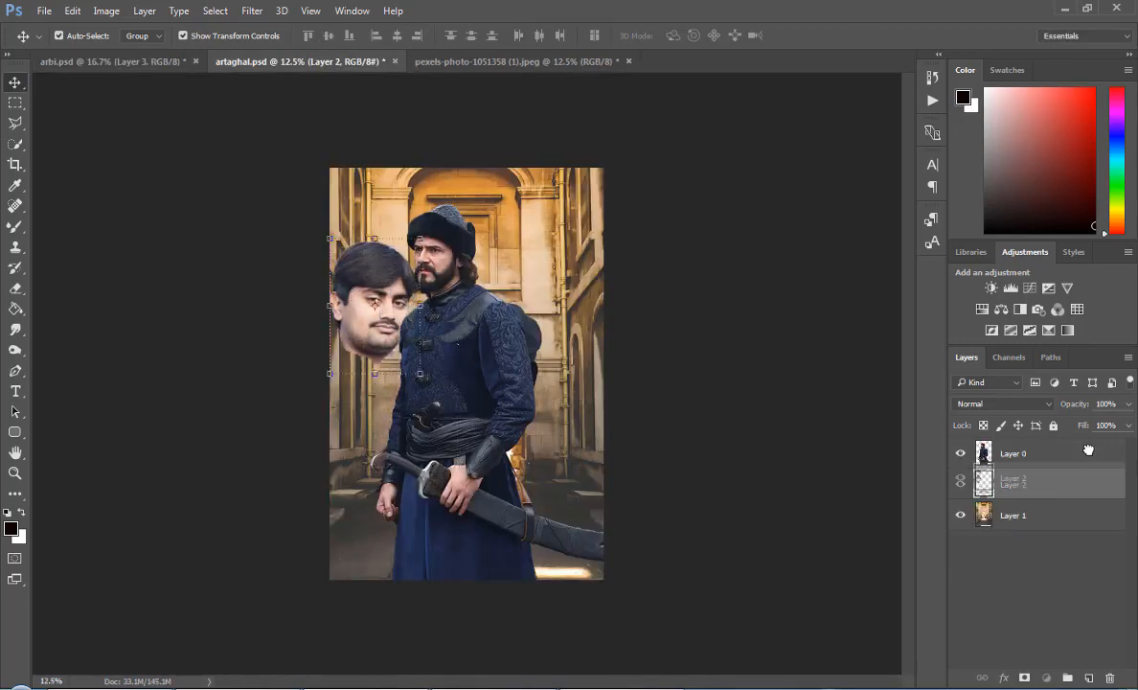
left_click_drag(1034, 442, 1034, 442)
Move the cut-out head on Layer 2 over the costumed man's head.
key("ctrl+t")
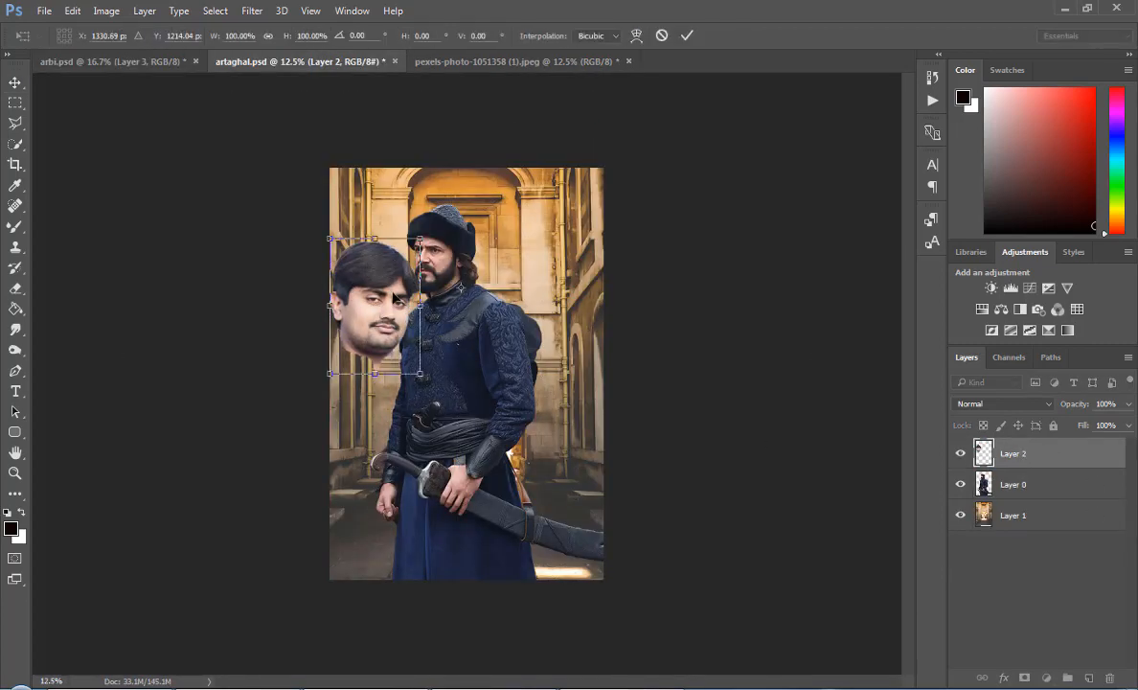
left_click_drag(388, 289, 455, 272)
key("ctrl+plus")
key("ctrl+plus")
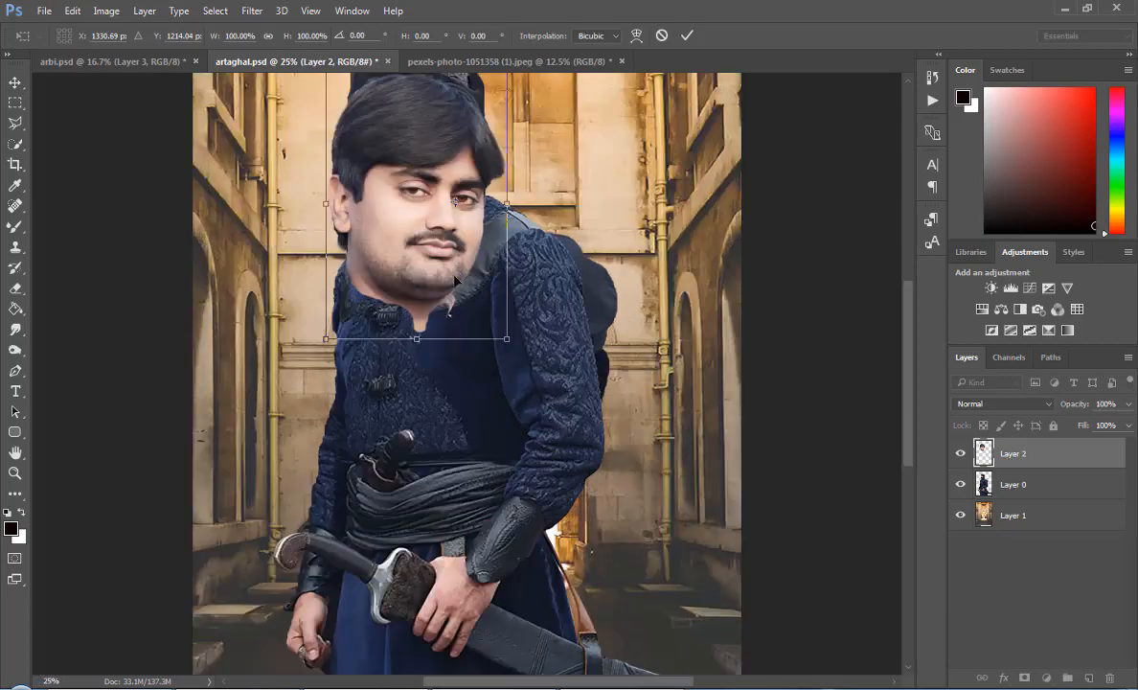
scroll(922, 347, "up", 2)
key("Return")
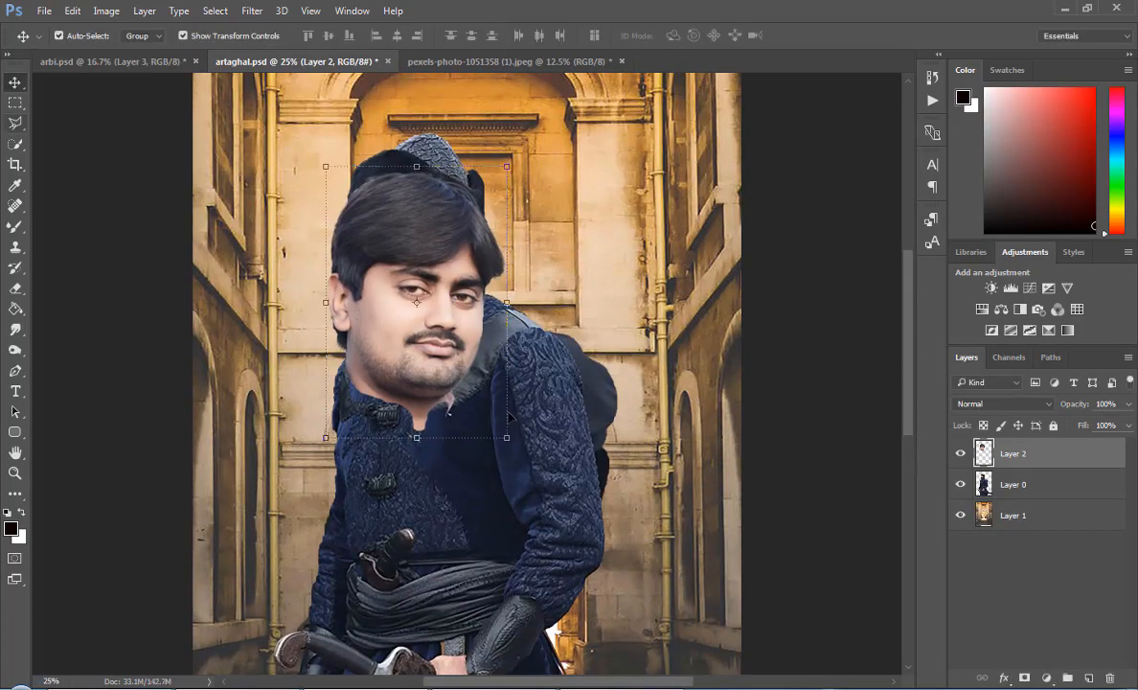
Flip the cut-out head horizontally, move it up and scale it down toward the size of the man's head.
key("ctrl+t")
right_click(399, 302)
left_click(450, 530)
left_click_drag(431, 281, 431, 228)
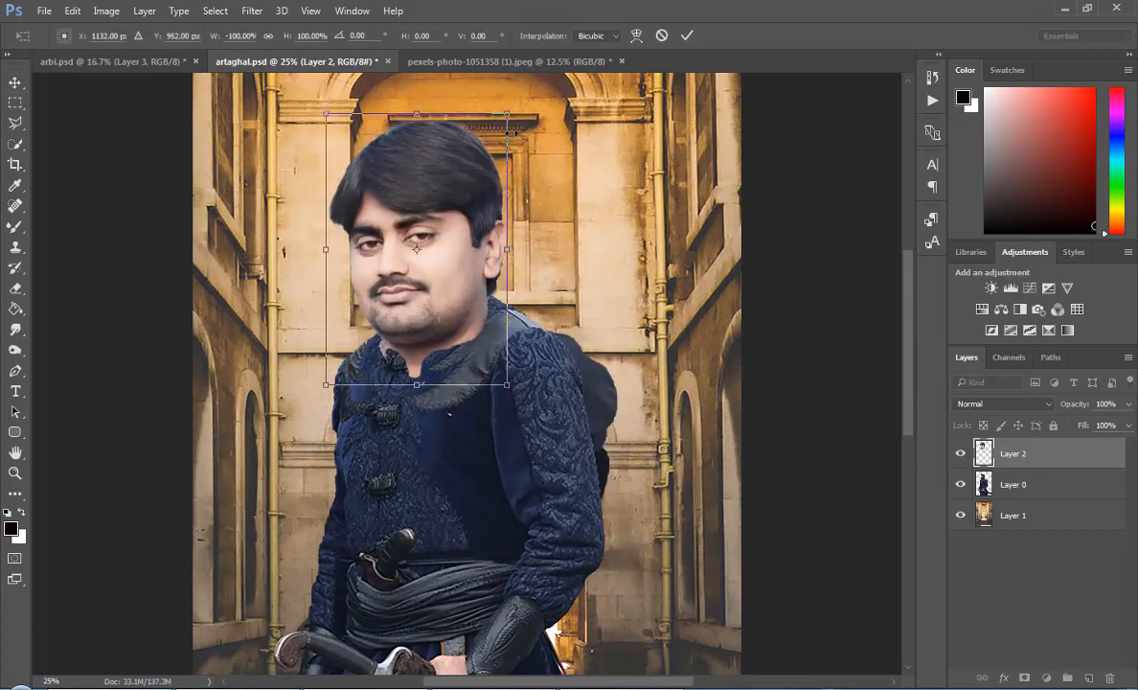
left_click_drag(507, 114, 458, 192)
key("Return")
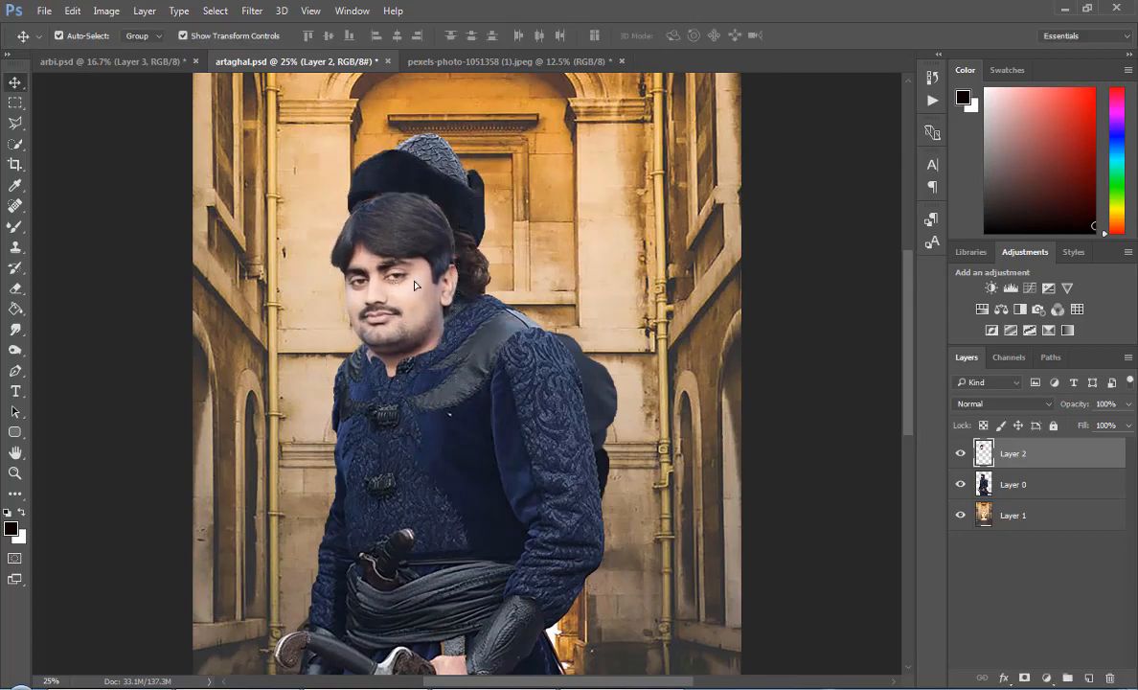
Move the scaled head up over the costumed man's face and nudge it into alignment with the collar.
left_click_drag(415, 284, 429, 236)
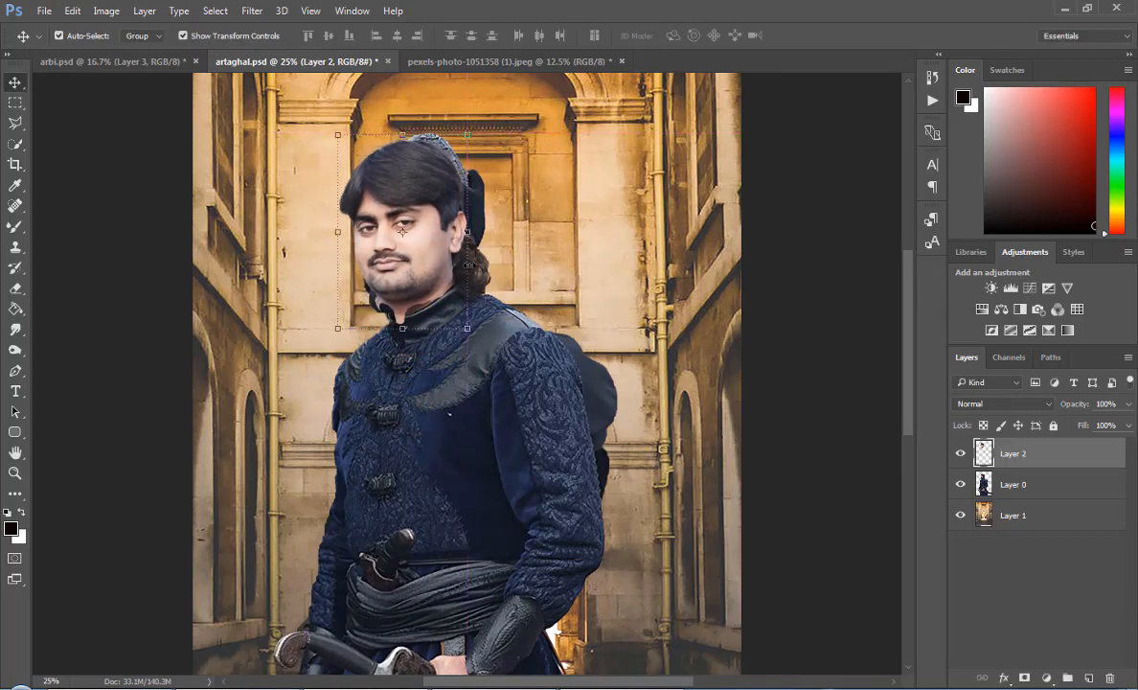
key("Down")
key("Left")
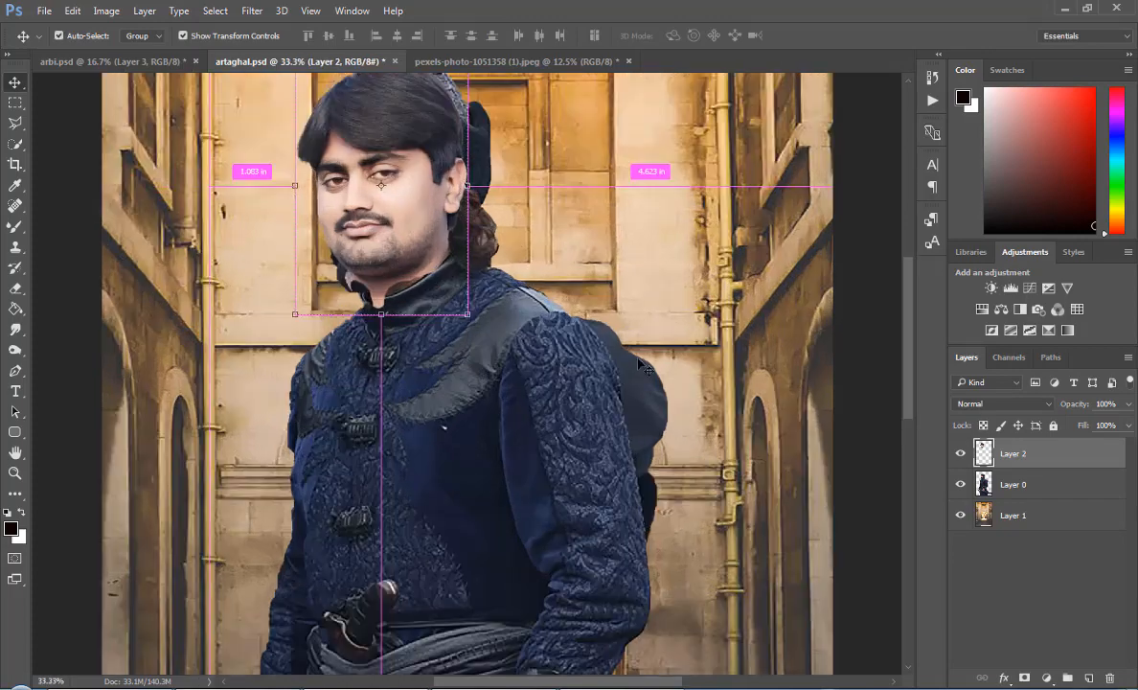
Lower Layer 2's opacity to 22% to see the original face and cap through it.
key("ctrl+plus")
scroll(912, 374, "up", 3)
left_click(1129, 403)
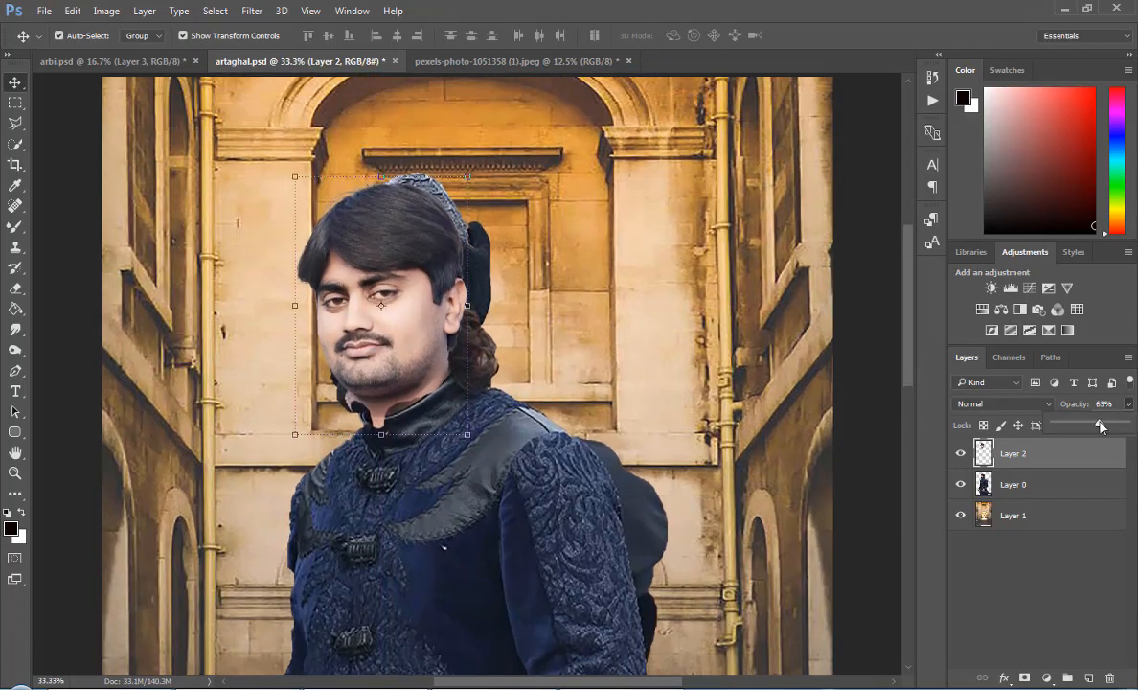
left_click_drag(1130, 422, 1070, 426)
key("ctrl+plus")
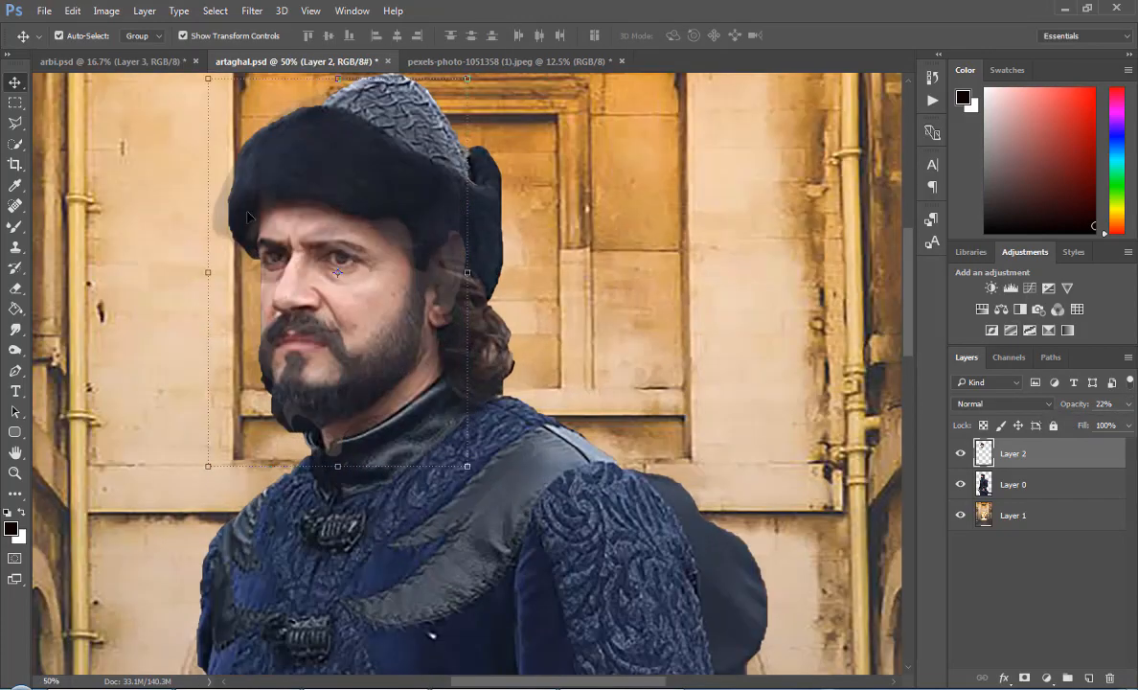
Try to remove the hair overlapping the fur cap from Layer 2 with a feathered Polygonal Lasso selection.
left_click(15, 123)
left_click(192, 279)
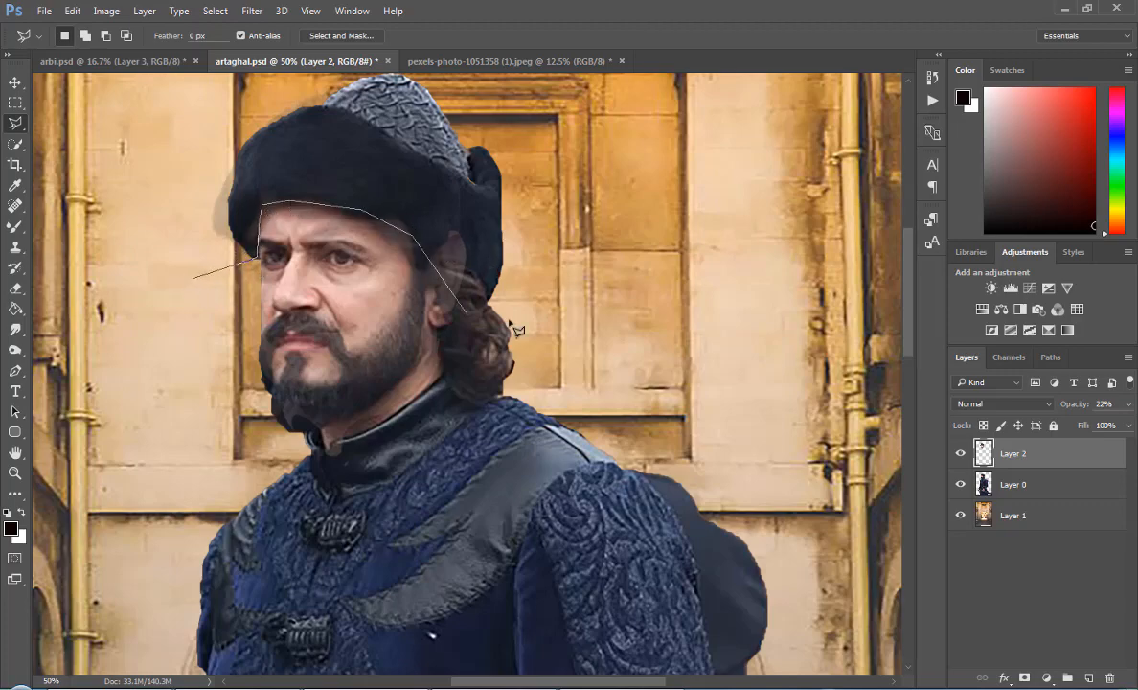
left_click(474, 298)
left_click(538, 206)
scroll(526, 187, "up", 5)
left_click(437, 246)
double_click(173, 544)
scroll(891, 249, "down", 4)
right_click(616, 259)
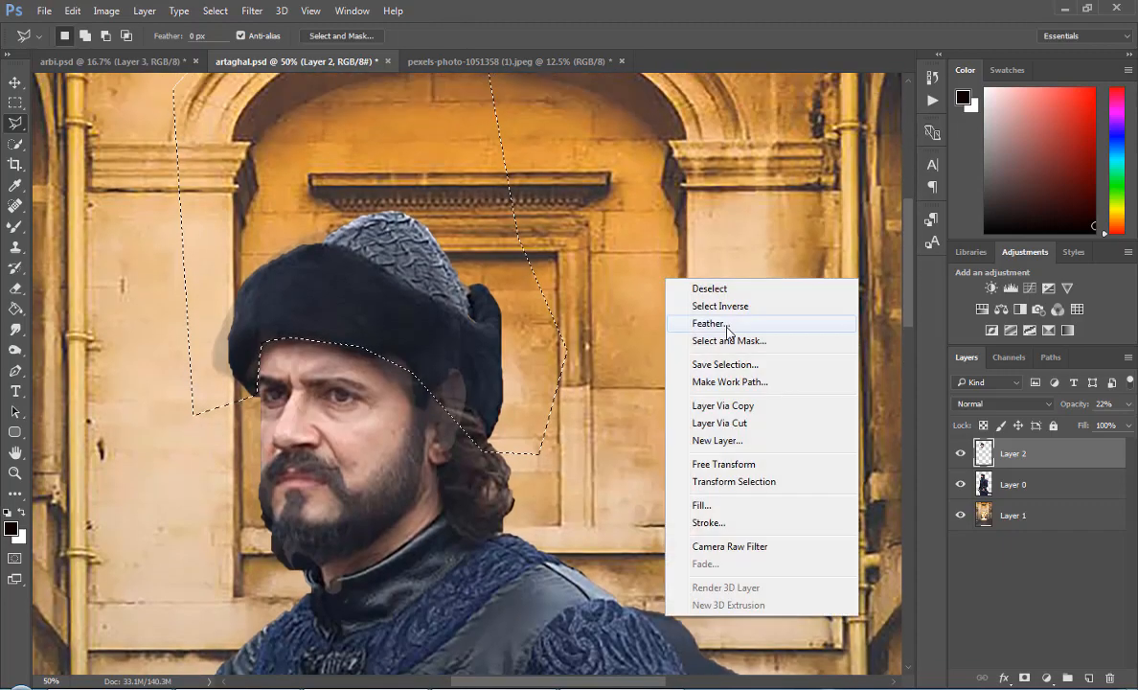
left_click(635, 323)
key("Return")
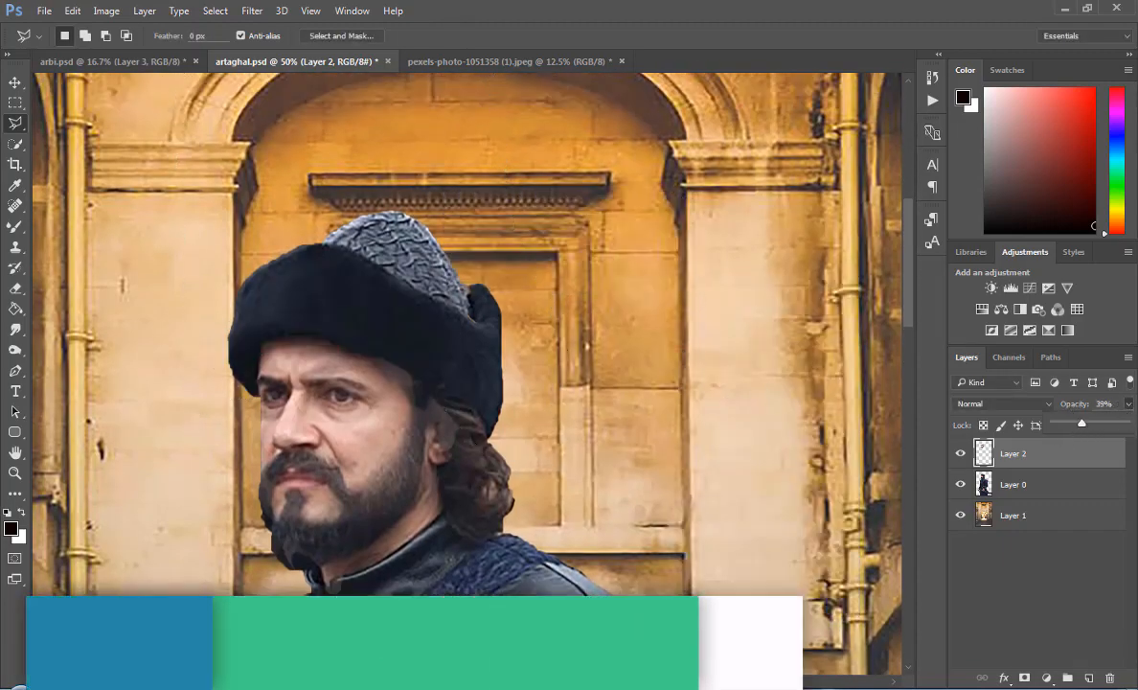
Restore Layer 2 to 100% opacity and move the head lower so its face lines up beneath the fur cap.
left_click(1129, 403)
left_click_drag(1066, 422, 1125, 422)
key("v")
mouse_move(349, 390)
left_mouse_down()
mouse_move(381, 413)
mouse_move(363, 415)
mouse_move(391, 459)
left_mouse_up()
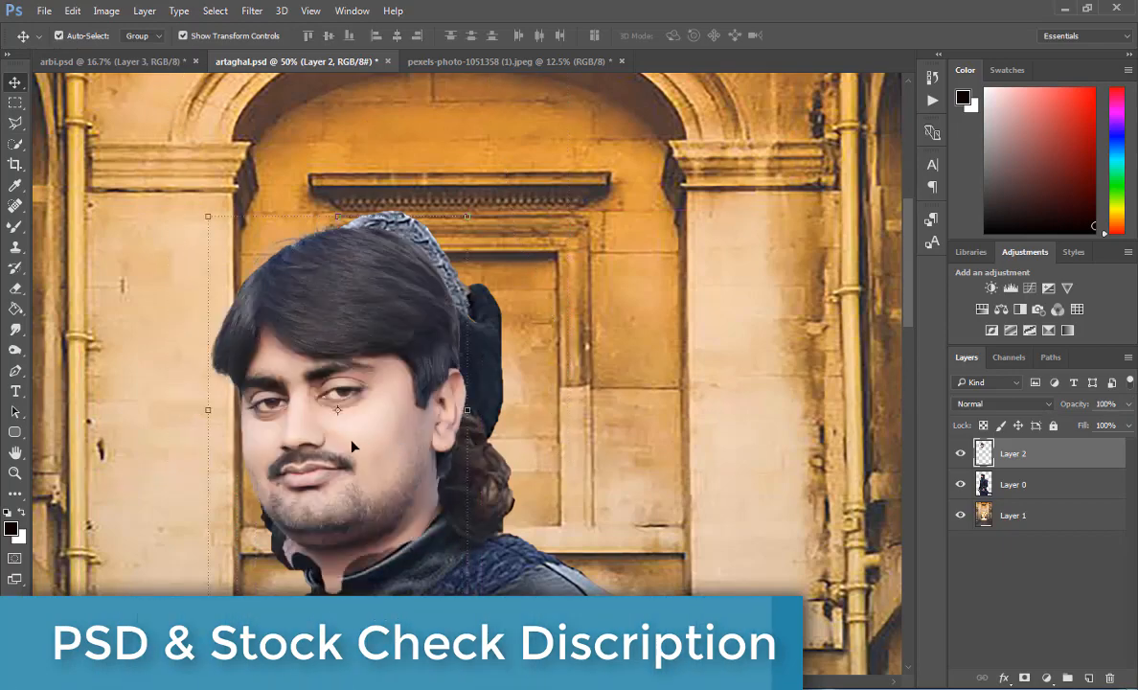
left_click_drag(352, 447, 370, 453)
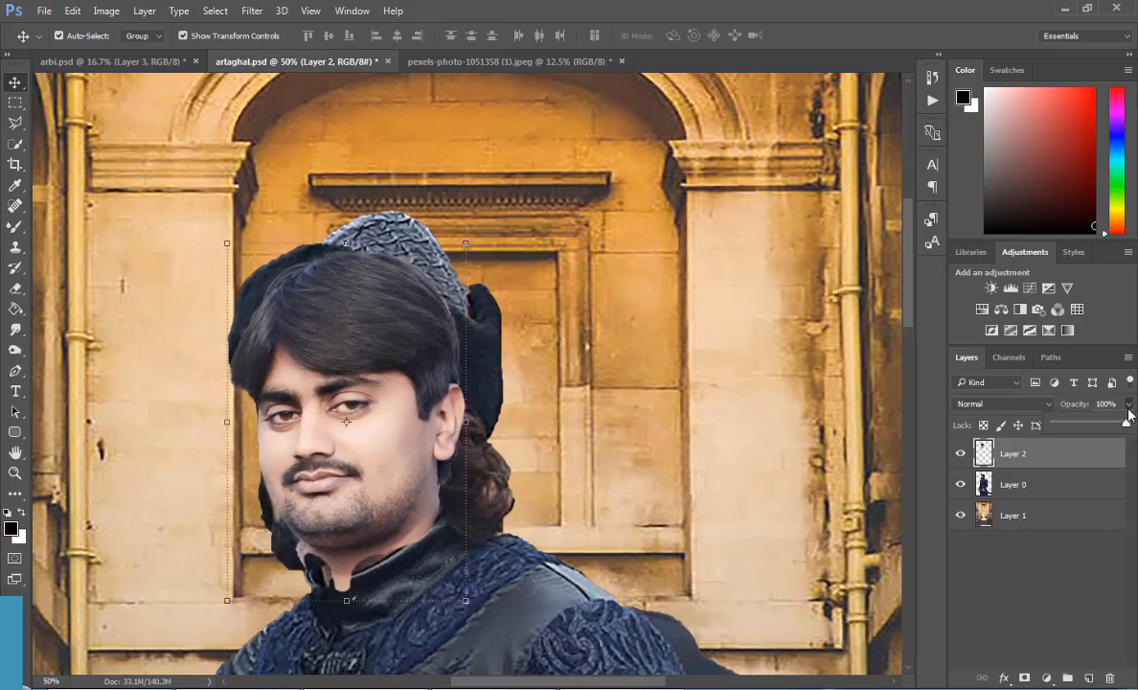
With Layer 2 at 55% opacity, outline the hair covering the fur cap with the Polygonal Lasso, delete it and deselect.
left_click_drag(1131, 414, 1097, 426)
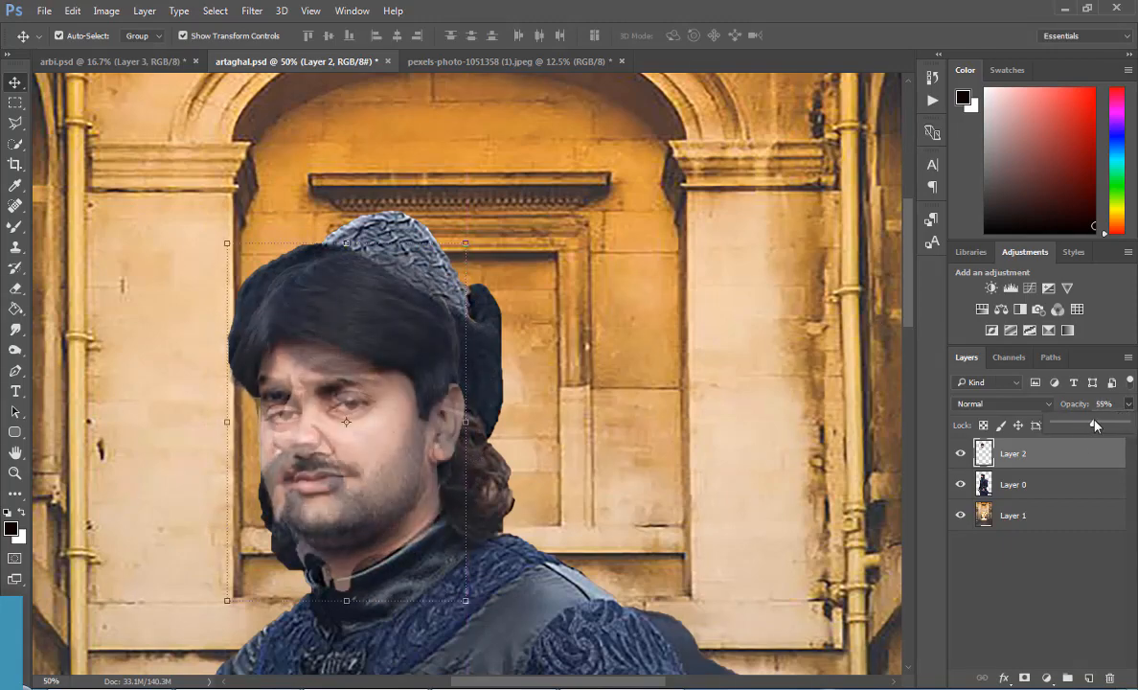
left_click(15, 123)
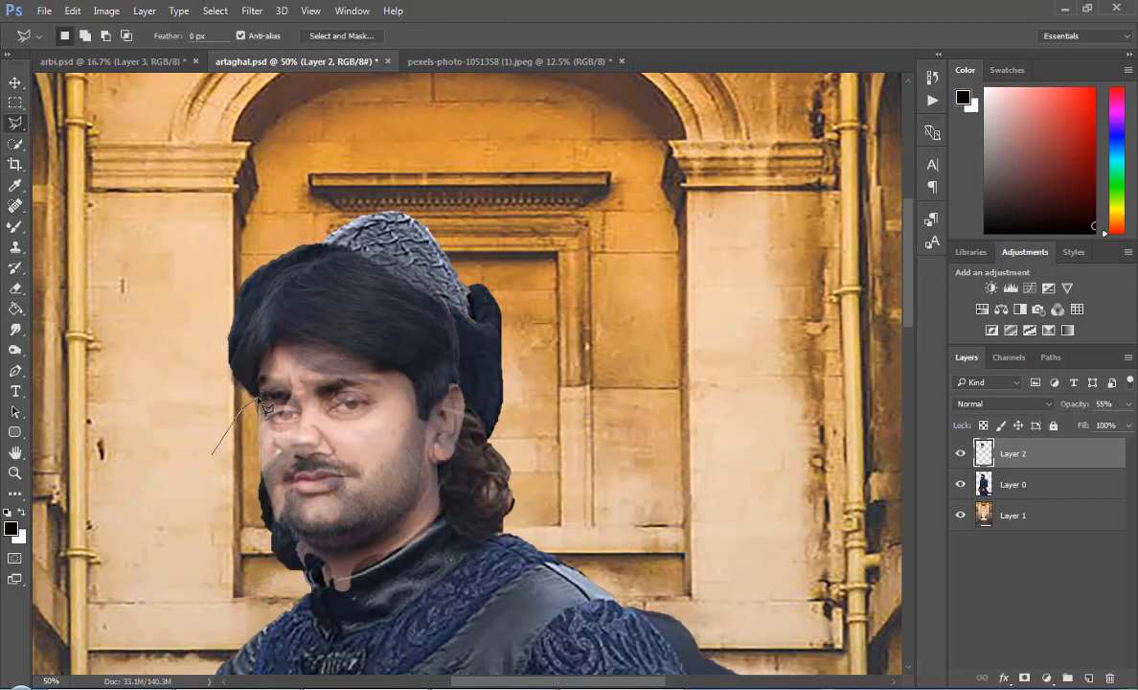
left_click(434, 376)
left_click(495, 435)
left_click(555, 464)
left_click(597, 378)
left_click(600, 237)
left_click(544, 203)
left_click(314, 162)
double_click(109, 199)
key("Delete")
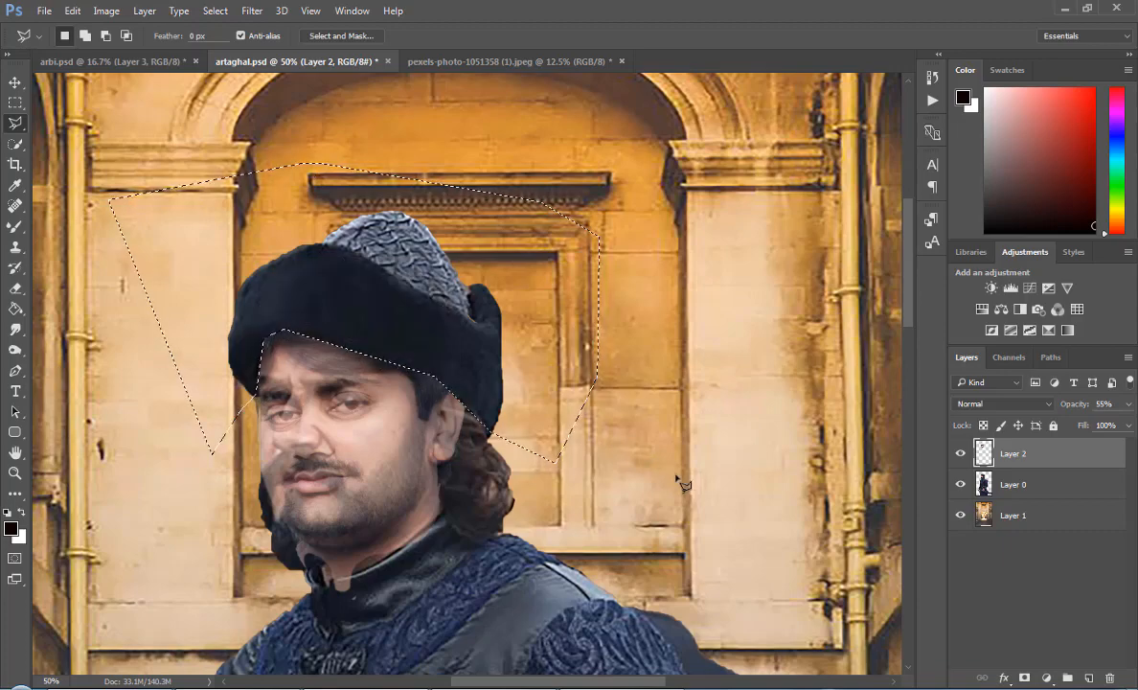
key("ctrl+d")
Set Layer 2's opacity back to 100%.
left_click_drag(1093, 424, 1126, 424)
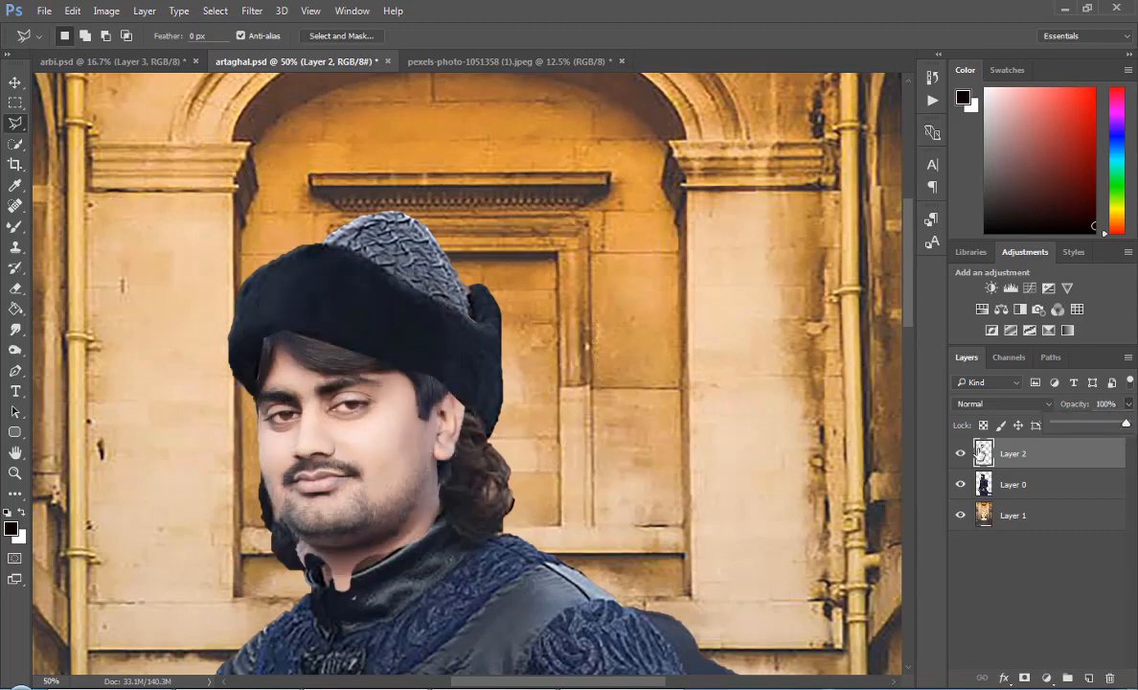
key("ctrl+minus")
key("ctrl+minus")
key("ctrl+minus")
key("ctrl+plus")
key("ctrl+plus")
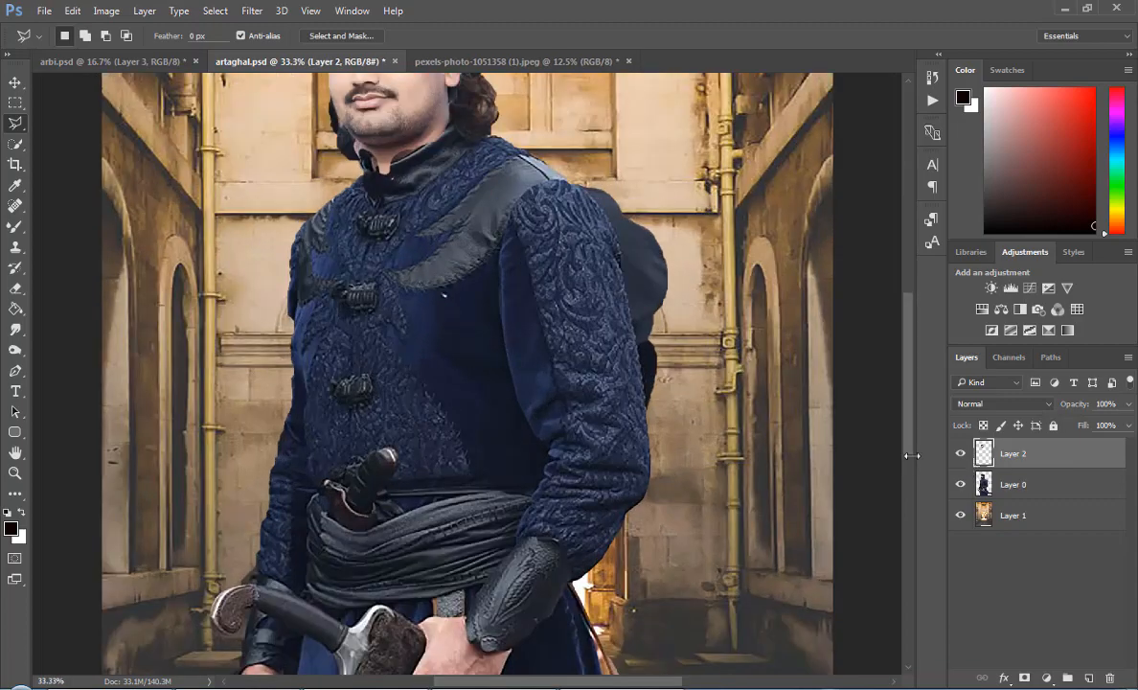
scroll(790, 576, "up", 4)
key("ctrl+plus")
key("ctrl+plus")
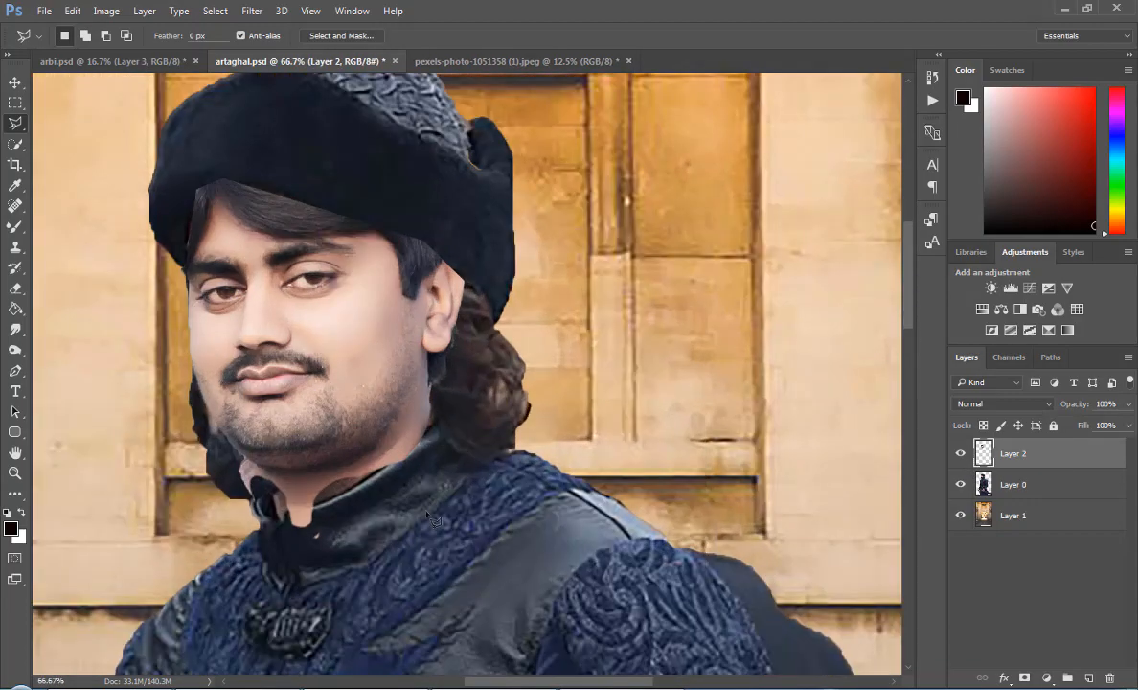
Using 38% layer opacity as a guide, erase excess neck skin over the collar with a 60 px Eraser, and restore 100% opacity.
left_click(960, 454)
left_click(960, 454)
left_click_drag(1114, 420, 1054, 438)
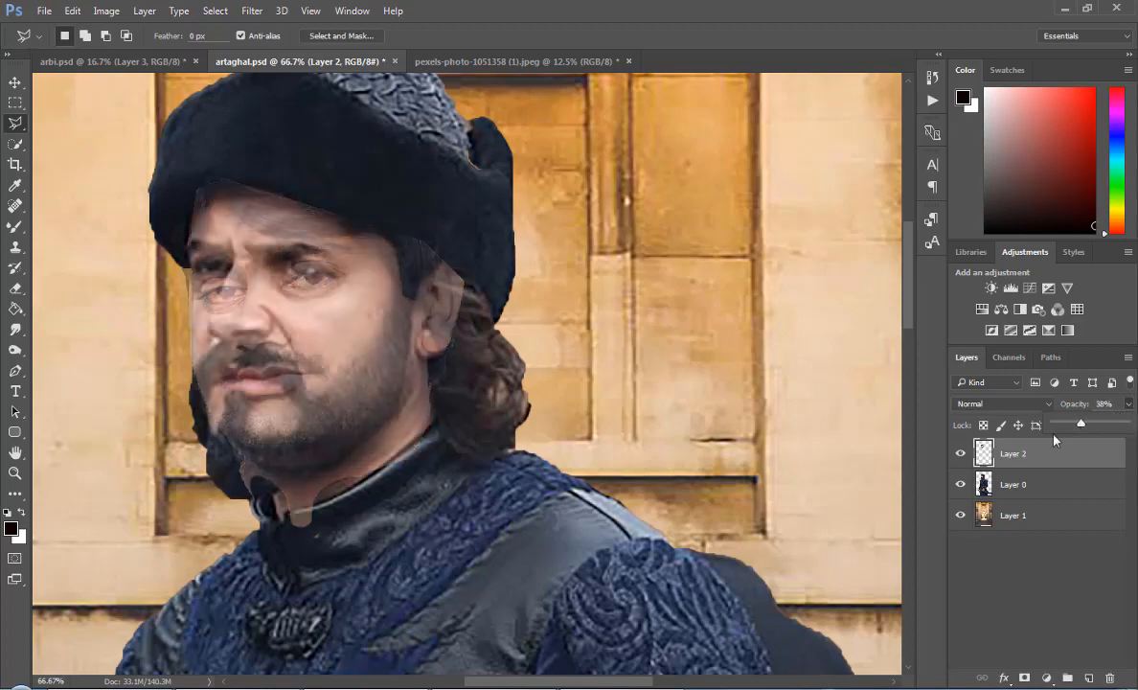
left_click(16, 287)
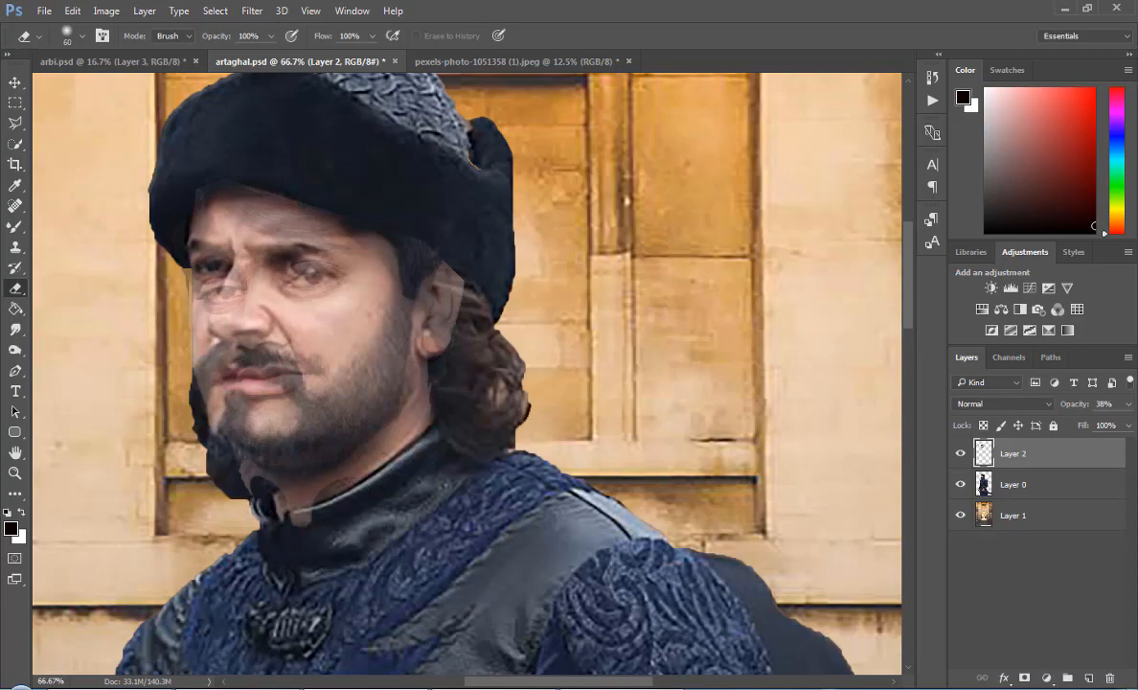
left_click(1129, 403)
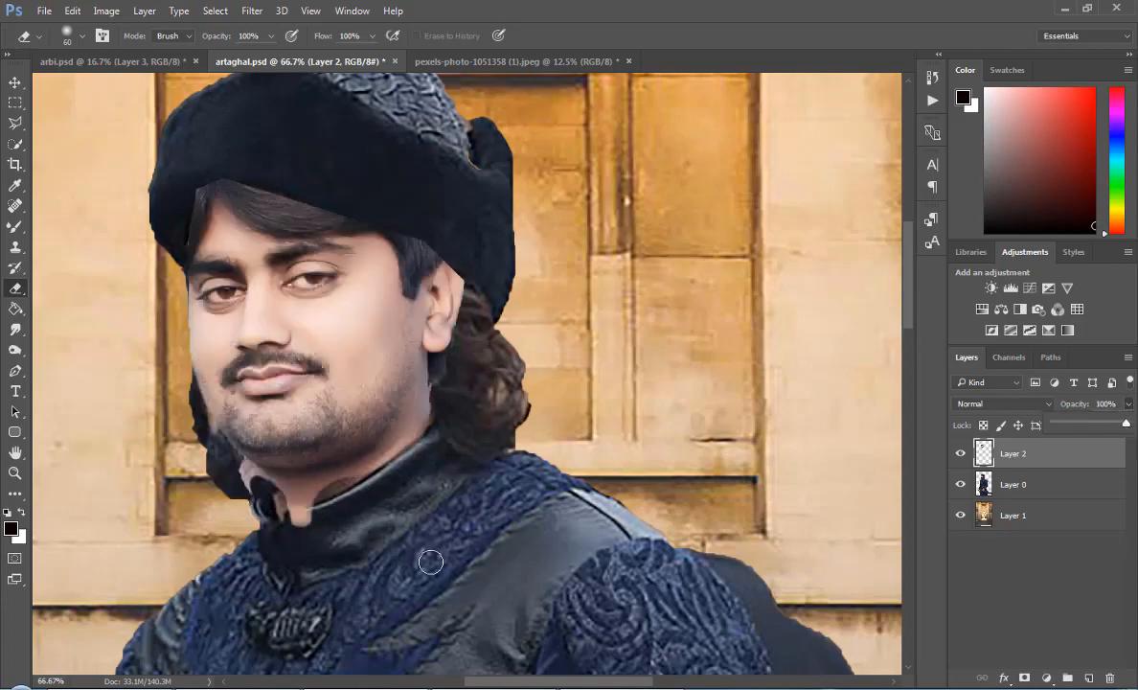
left_click(433, 418)
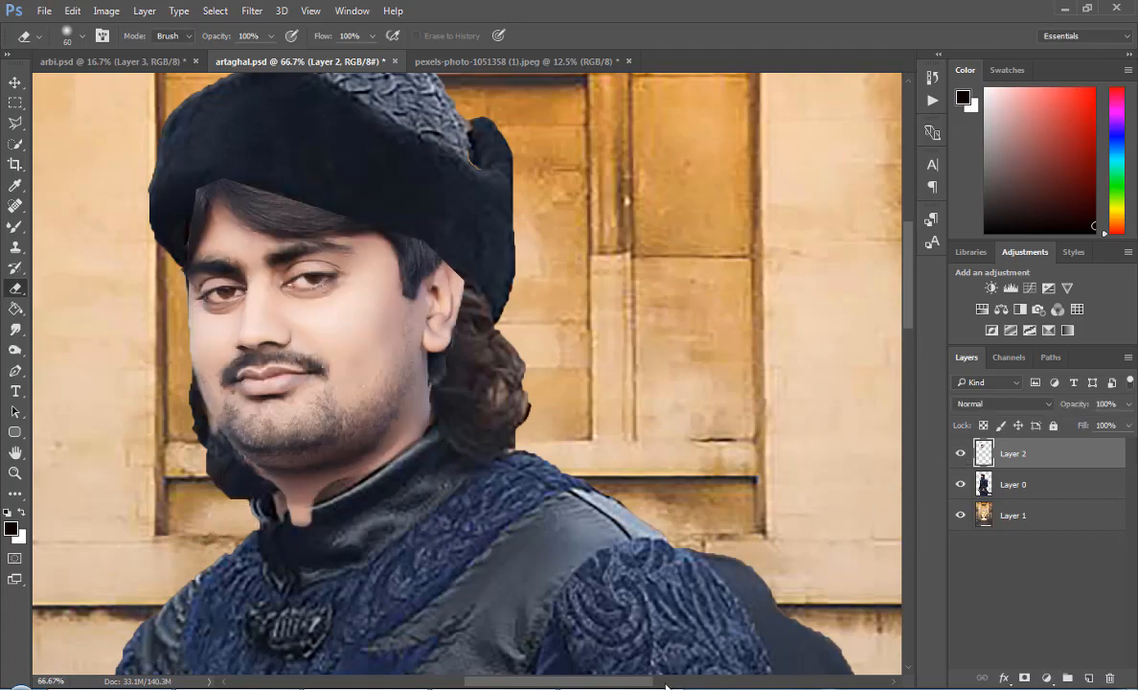
Select the area beside the jaw and collar on the face's outer side with the Polygonal Lasso and feather it by 3 pixels.
key("ctrl+plus")
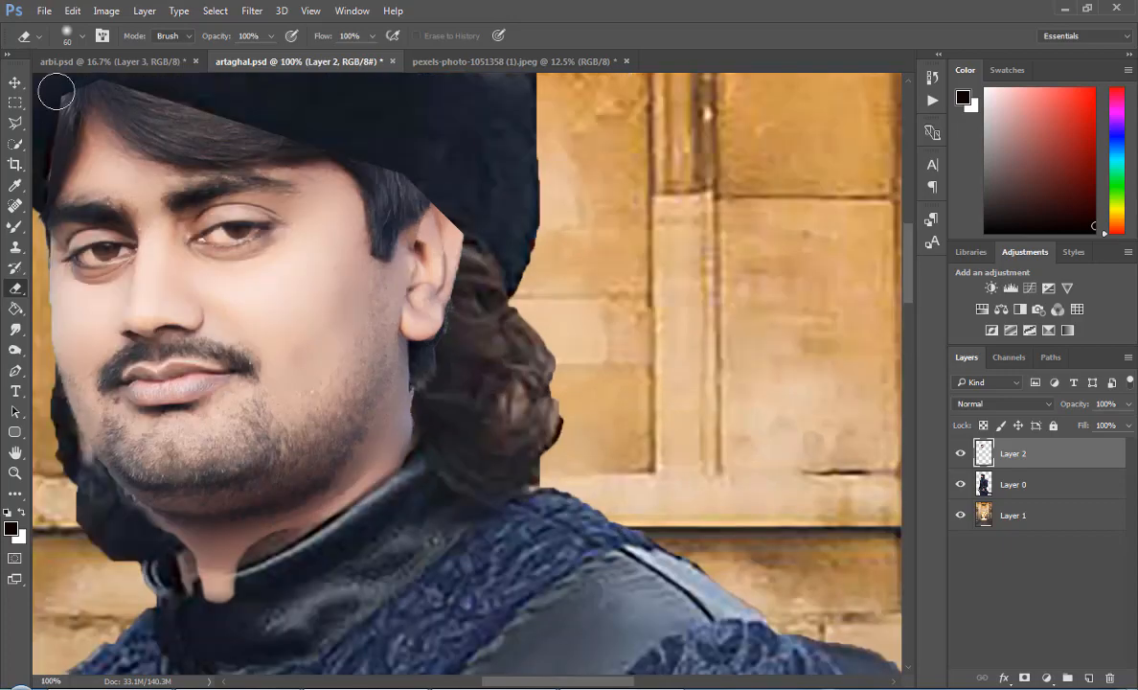
key("m")
left_click(17, 122)
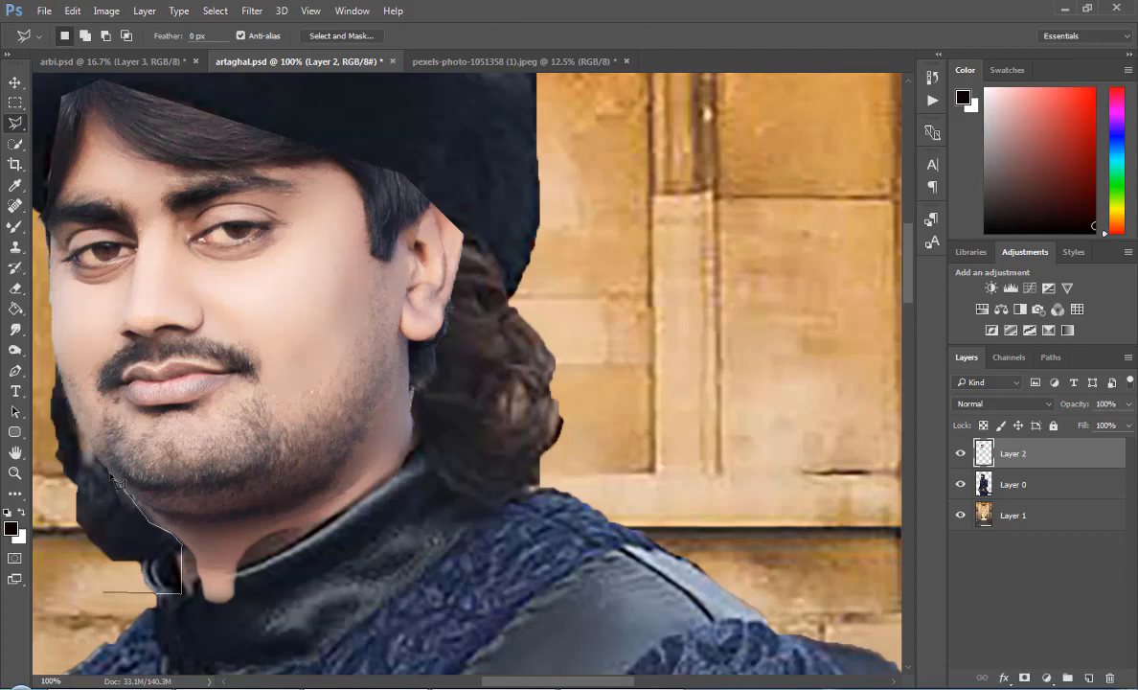
left_click(45, 524)
left_click(103, 591)
right_click(109, 537)
left_click(171, 246)
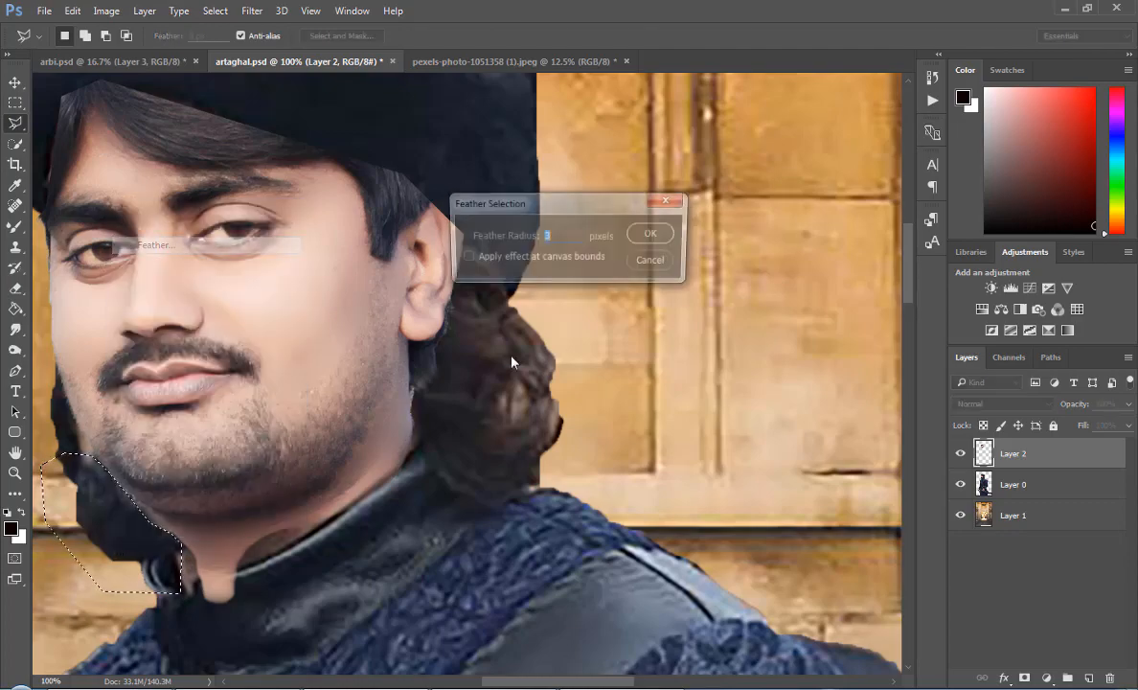
key("Return")
Examine how the replaced head blends with the cap, neck and collar at full-figure and close-up magnification.
key("ctrl+minus")
key("ctrl+minus")
key("ctrl+minus")
key("ctrl+minus")
key("ctrl+minus")
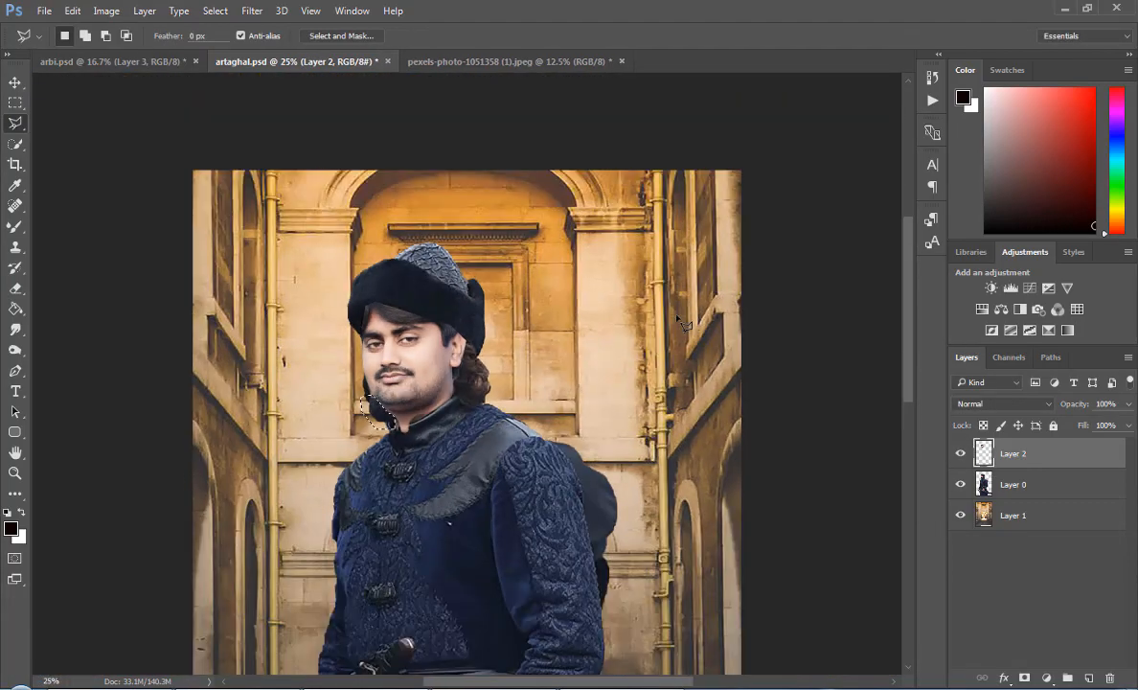
key("ctrl+plus")
key("ctrl+plus")
key("ctrl+plus")
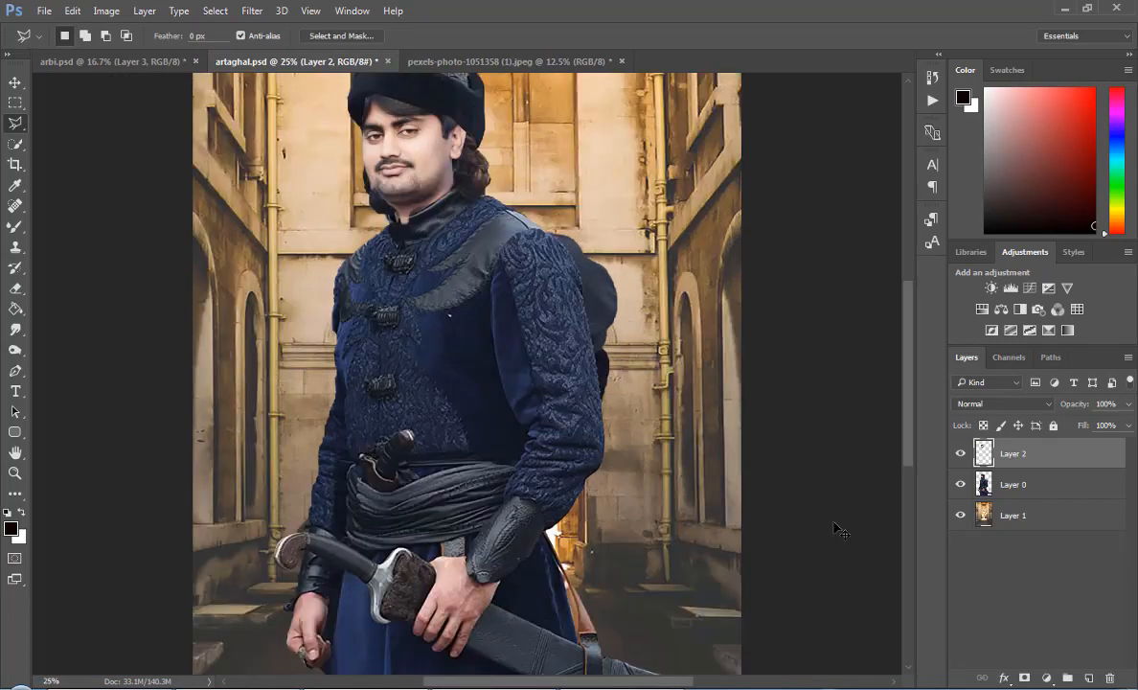
scroll(840, 273, "up", 5)
key("ctrl+plus")
key("ctrl+plus")
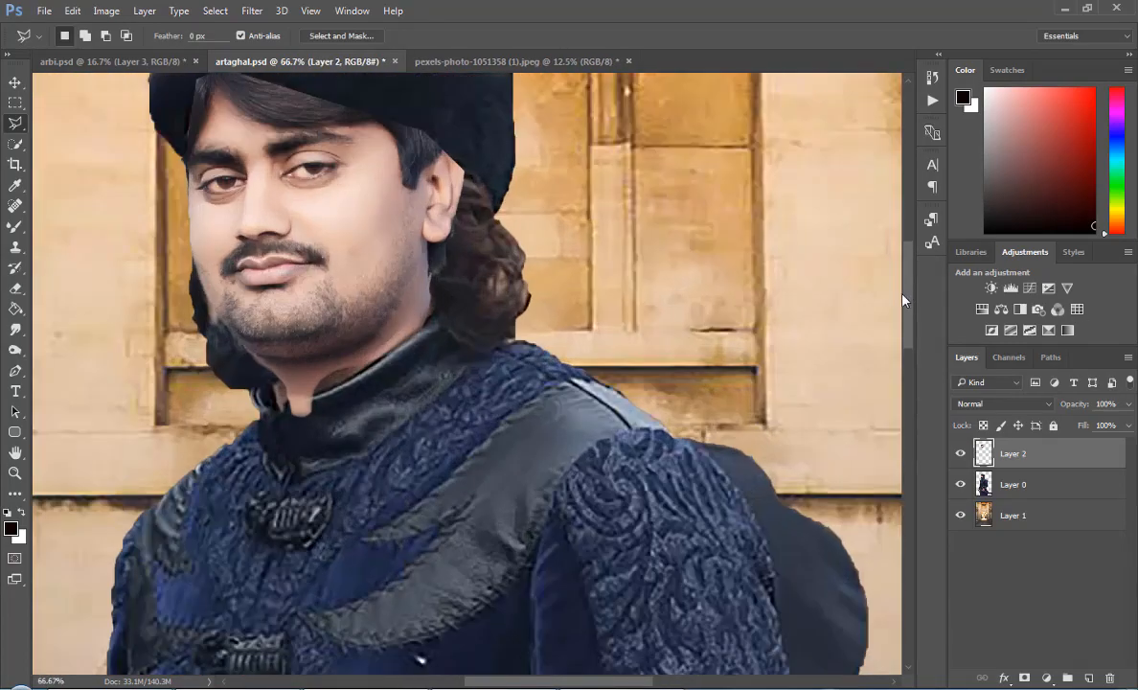
double_click(961, 465)
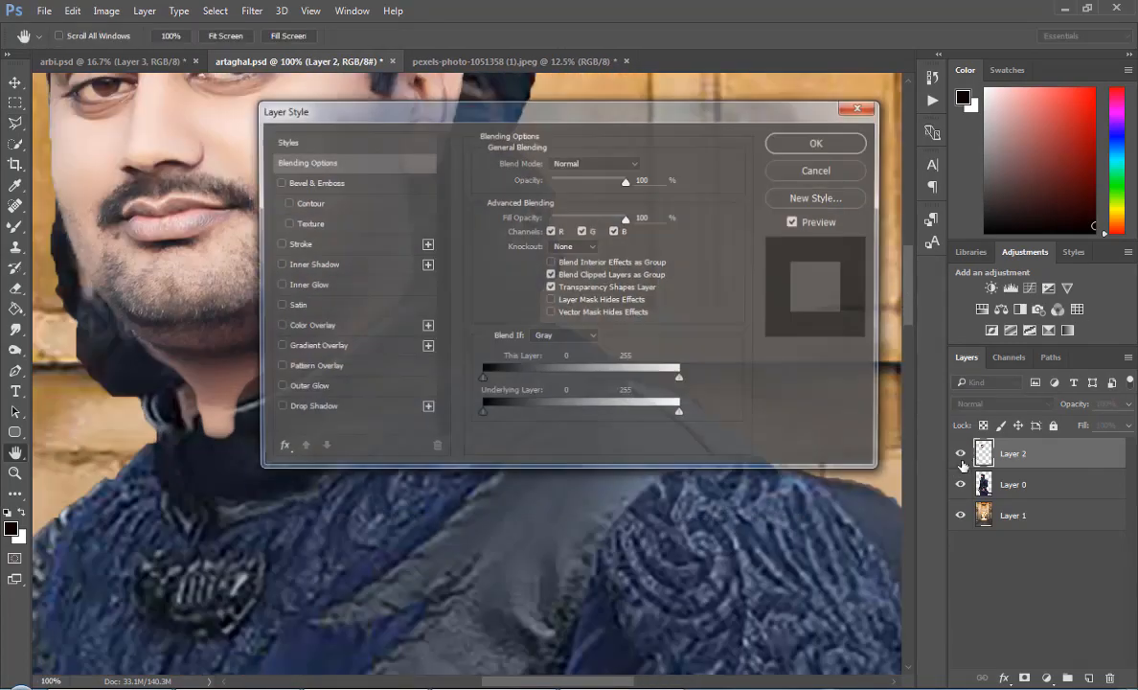
Compare the jaw, neck and collar with the new head on Layer 2 hidden and shown.
left_click(837, 175)
left_click(961, 455)
left_click(962, 455)
left_click(961, 455)
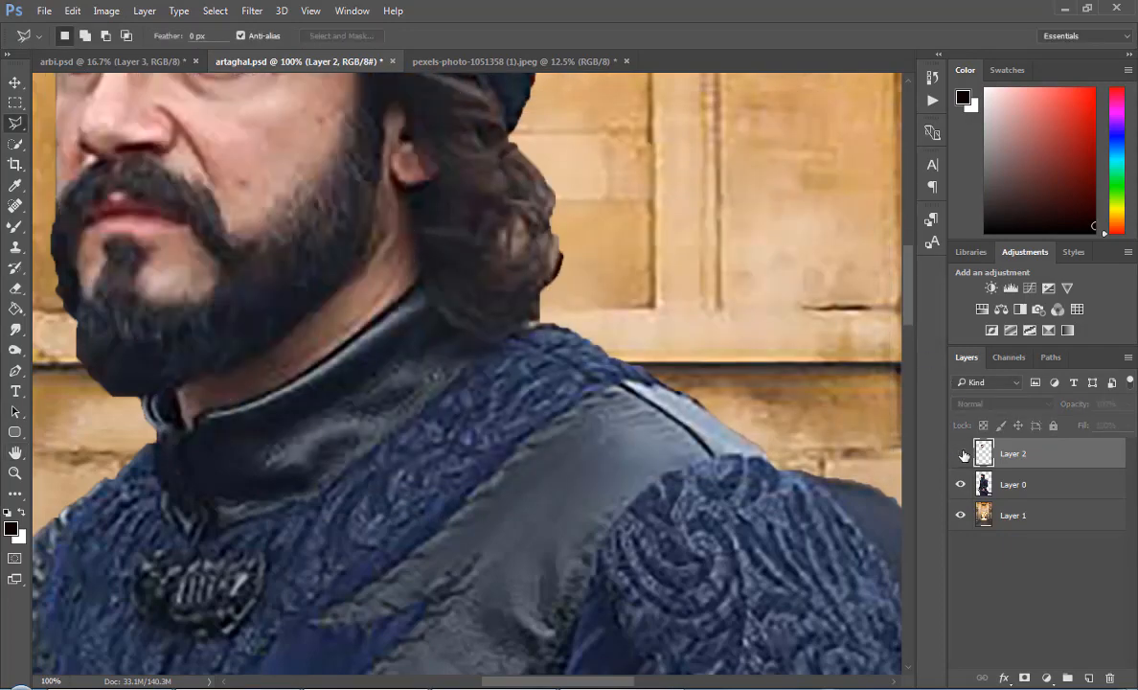
left_click(961, 455)
left_click(961, 455)
left_click(962, 455)
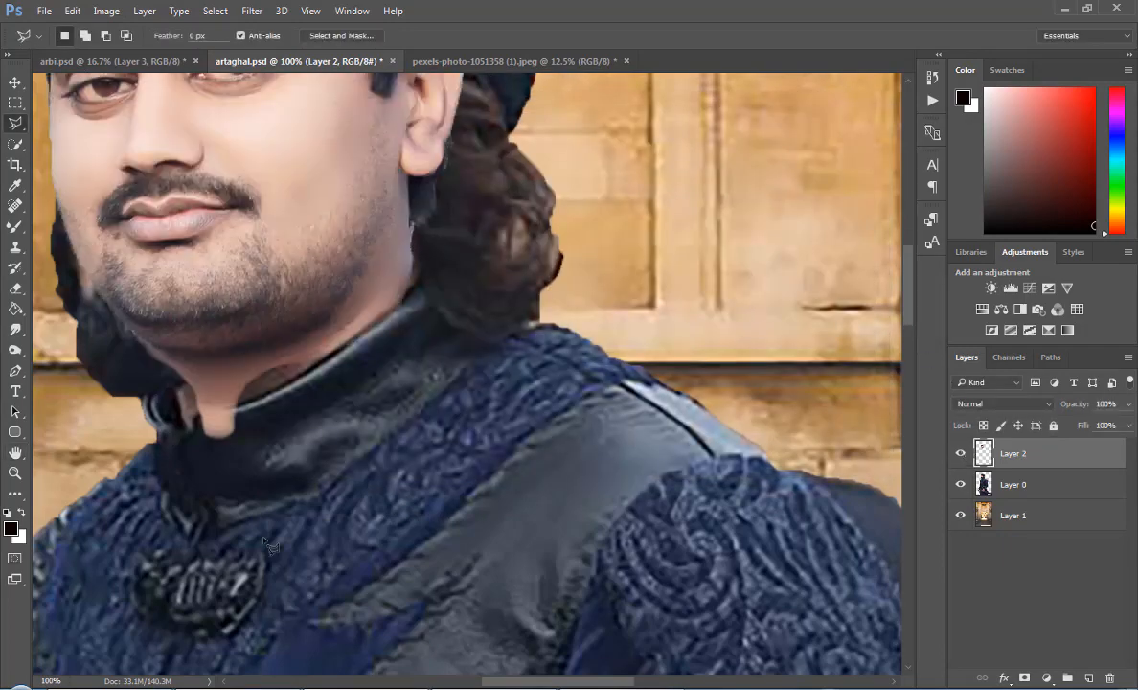
left_click(961, 453)
left_click(961, 453)
Remove the neck skin hanging over the collar on Layer 2 with a Polygonal Lasso selection, and clean the edge with a 60 px Eraser.
left_click(189, 456)
left_click(213, 506)
left_click(285, 477)
left_click(242, 408)
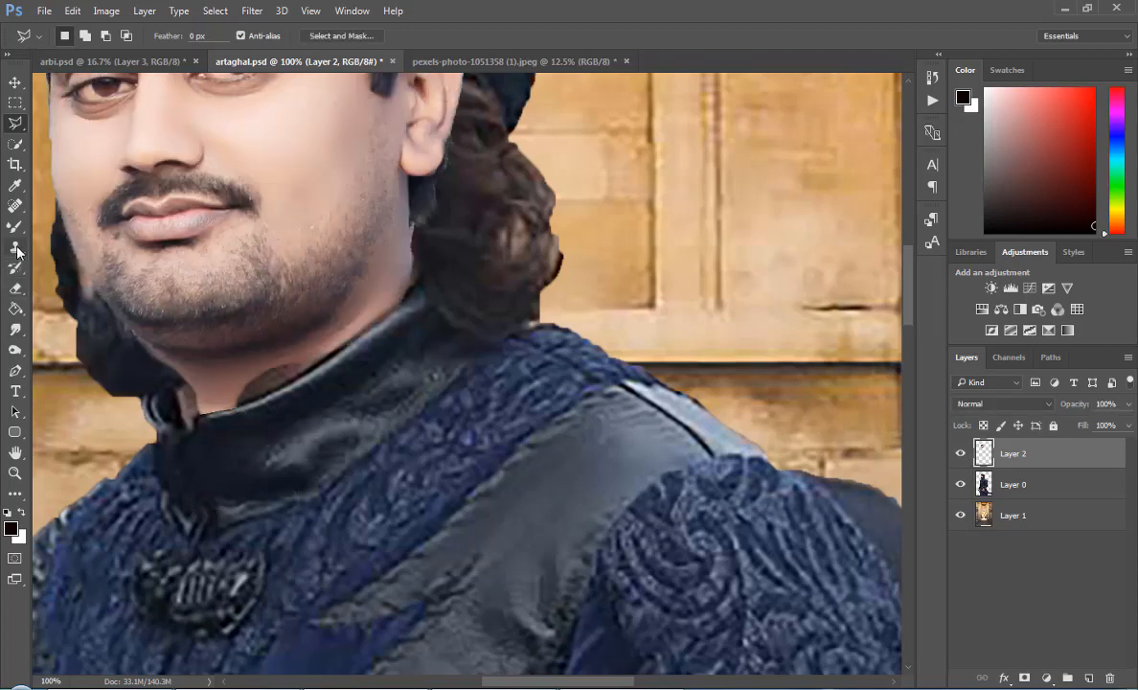
left_click(18, 290)
mouse_move(234, 422)
left_mouse_down()
mouse_move(285, 422)
mouse_move(221, 426)
mouse_move(174, 388)
left_mouse_up()
Check the replaced head against the cap and collar at full-figure and close-up magnification, and save the document.
key("ctrl+minus")
key("ctrl+minus")
key("ctrl+minus")
key("ctrl+minus")
key("ctrl+minus")
key("ctrl+minus")
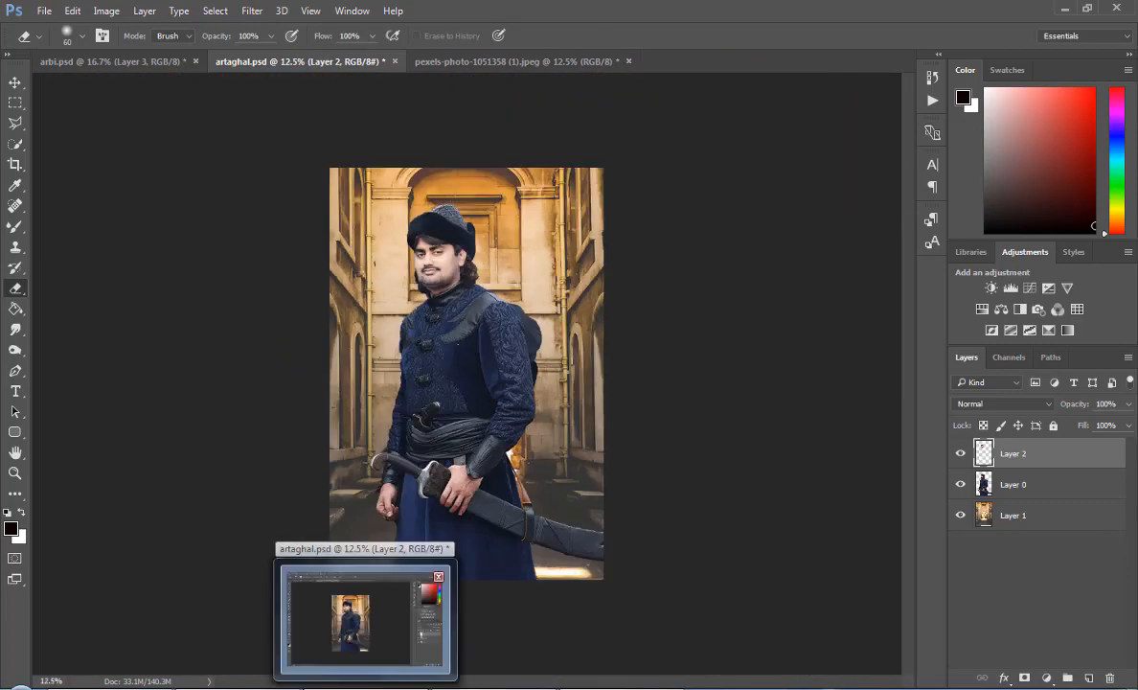
key("ctrl+plus")
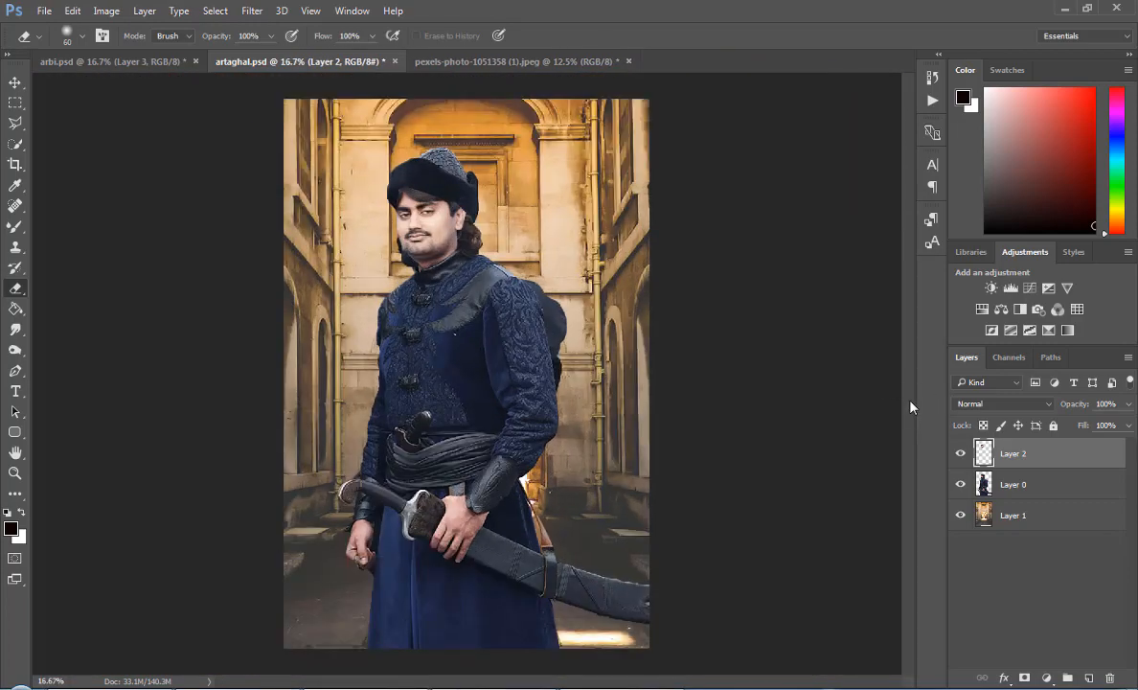
key("ctrl+plus")
key("ctrl+plus")
scroll(909, 322, "up", 5)
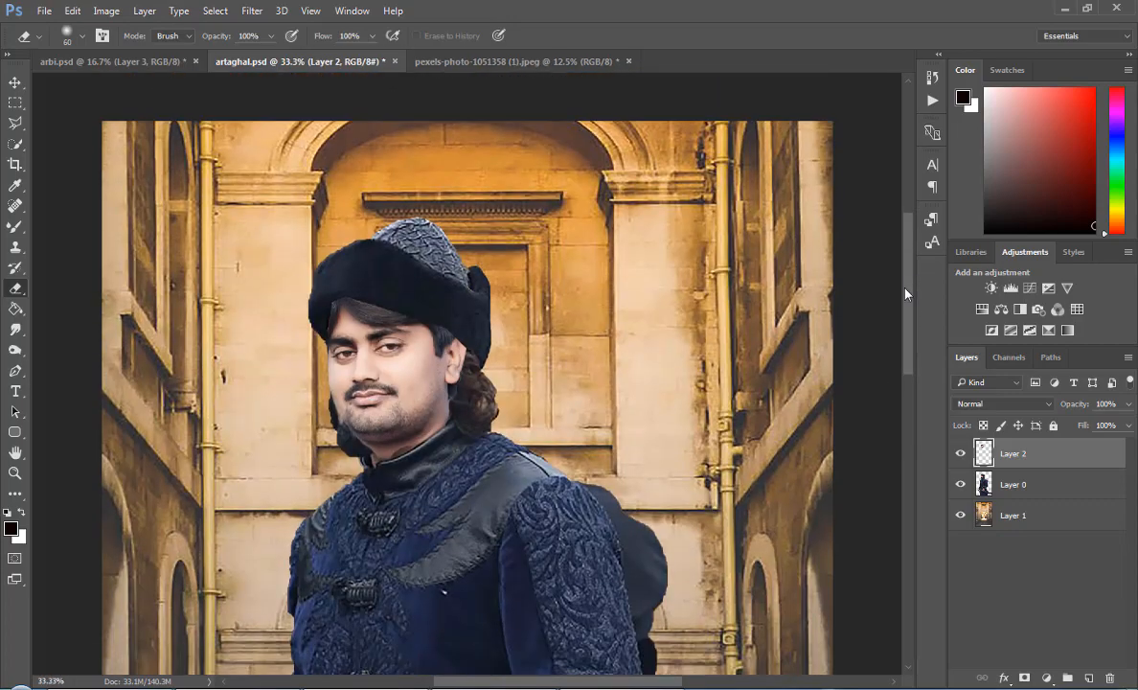
key("ctrl+plus")
key("ctrl+plus")
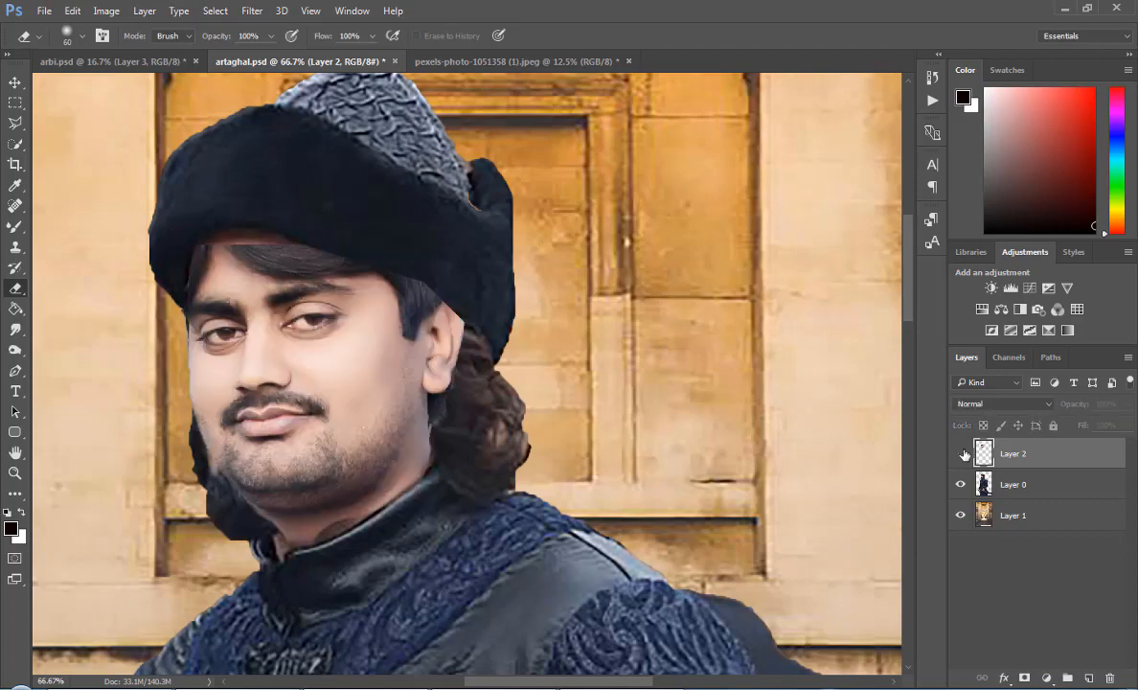
key("ctrl+s")
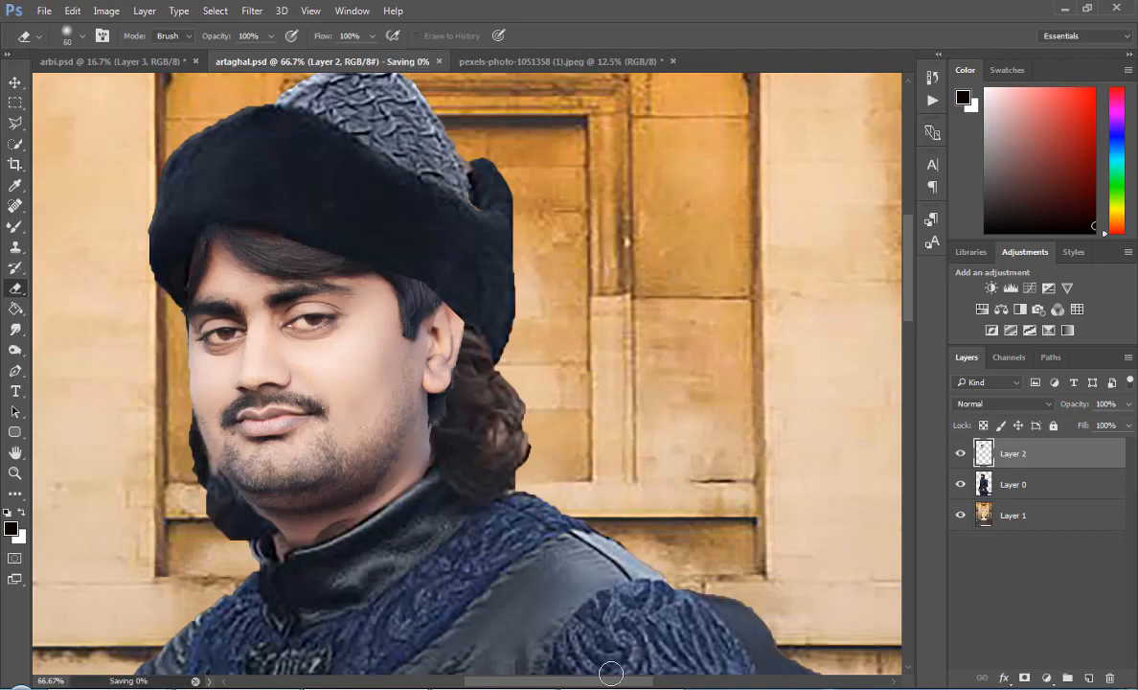
Delete the original beard and hair beyond the new jaw's outer side from Layer 0 using a feathered Polygonal Lasso selection, and save the document.
left_click_drag(598, 683, 548, 684)
key("ctrl+plus")
left_click(1049, 490)
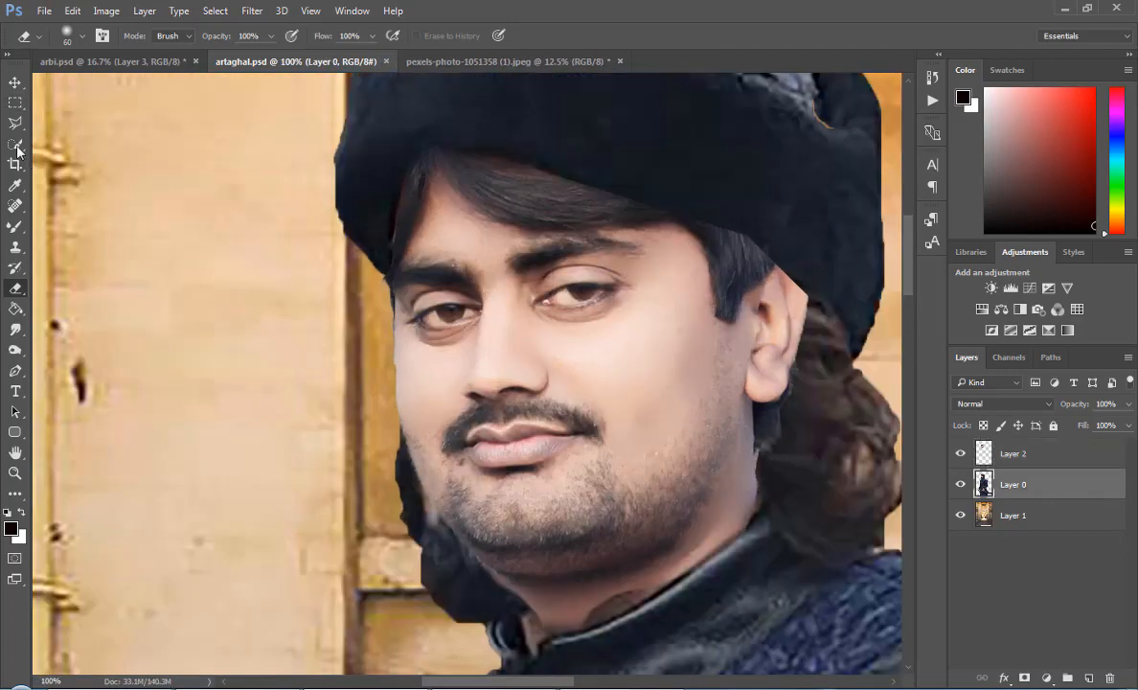
left_click(15, 122)
left_click_drag(319, 337, 541, 598)
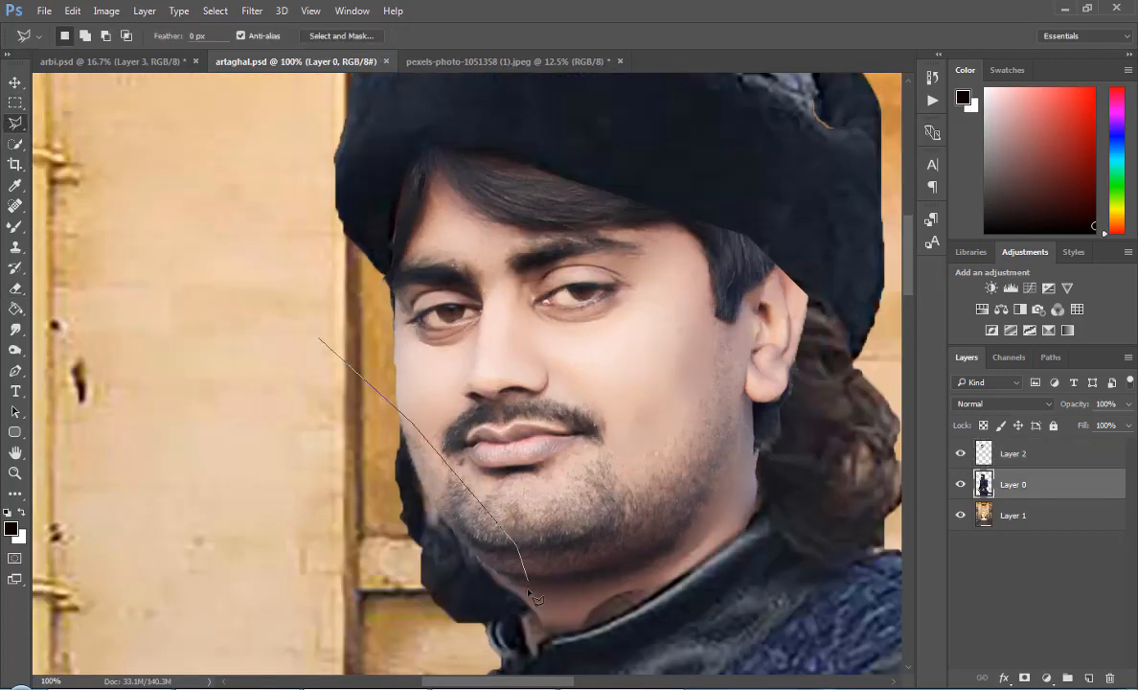
left_click(409, 648)
left_click(282, 597)
left_click(238, 360)
left_click(319, 338)
right_click(352, 427)
left_click(396, 133)
key("Return")
key("Delete")
key("ctrl+minus")
key("ctrl+minus")
key("ctrl+minus")
key("ctrl+minus")
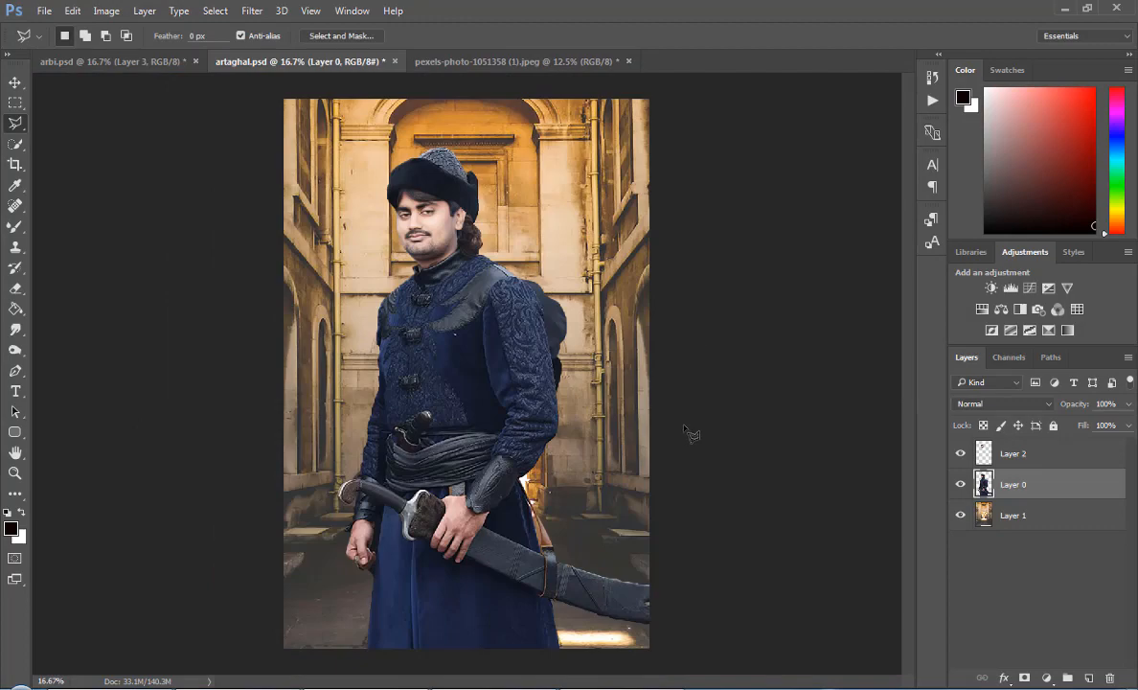
key("ctrl+s")
Compare the face and figure up close by hiding and showing Layer 0 and Layer 2.
key("ctrl+plus")
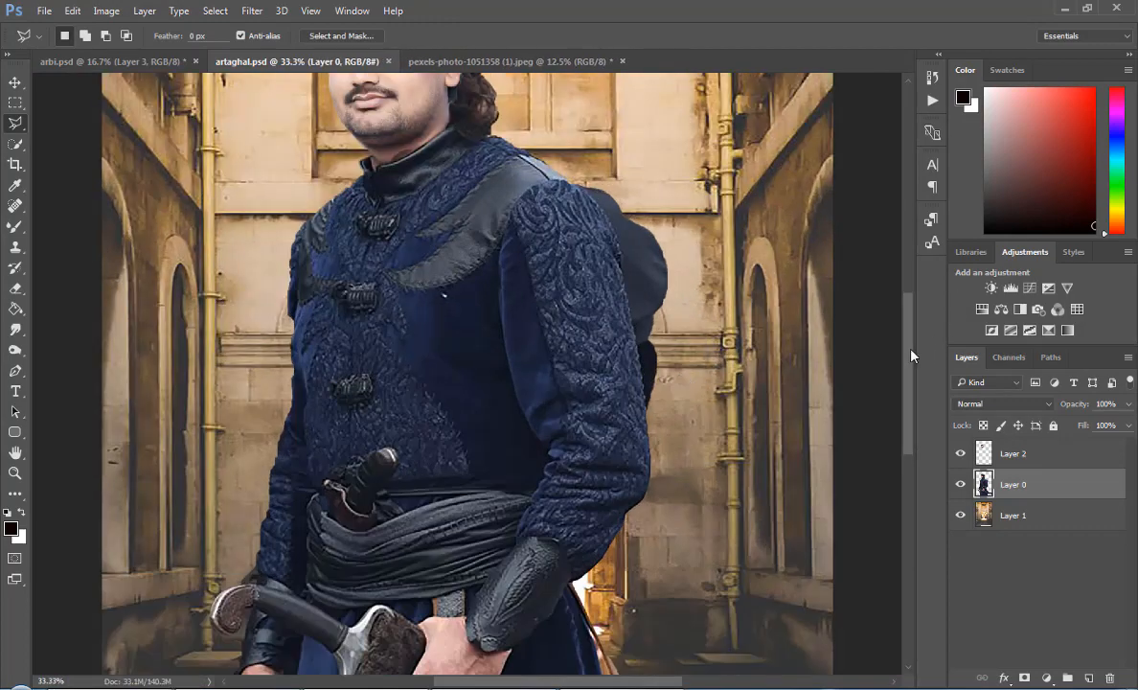
scroll(912, 355, "up", 5)
key("ctrl+plus")
key("ctrl+plus")
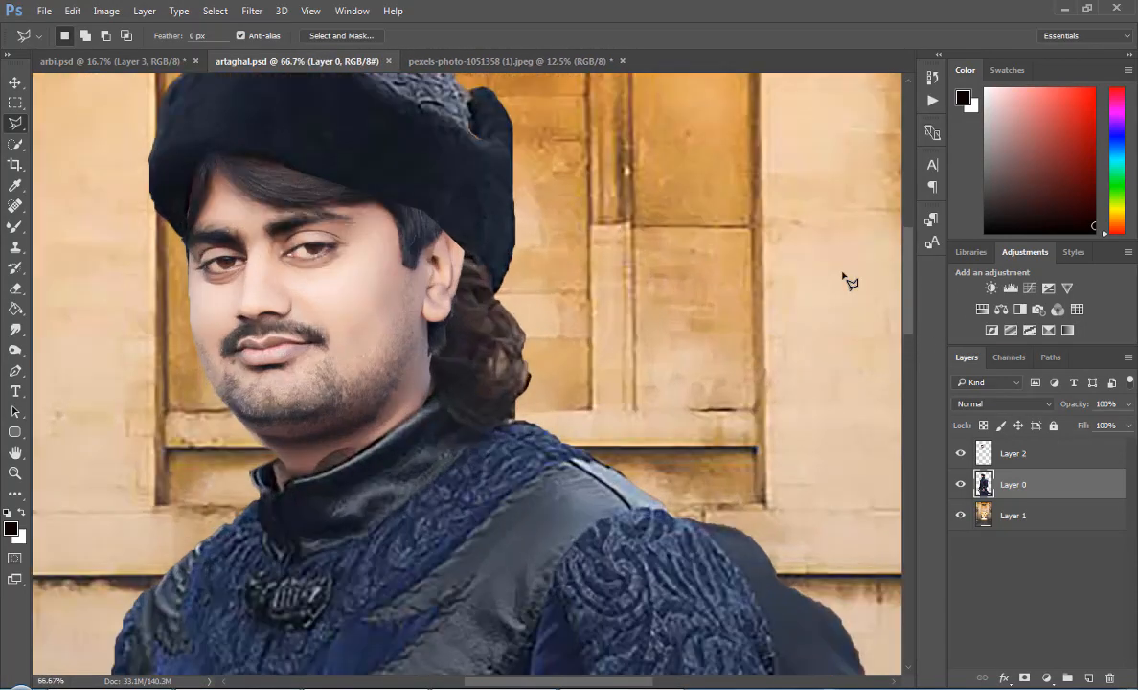
left_click(960, 484)
left_click(960, 484)
left_click(960, 454)
left_click(960, 454)
left_click(960, 454)
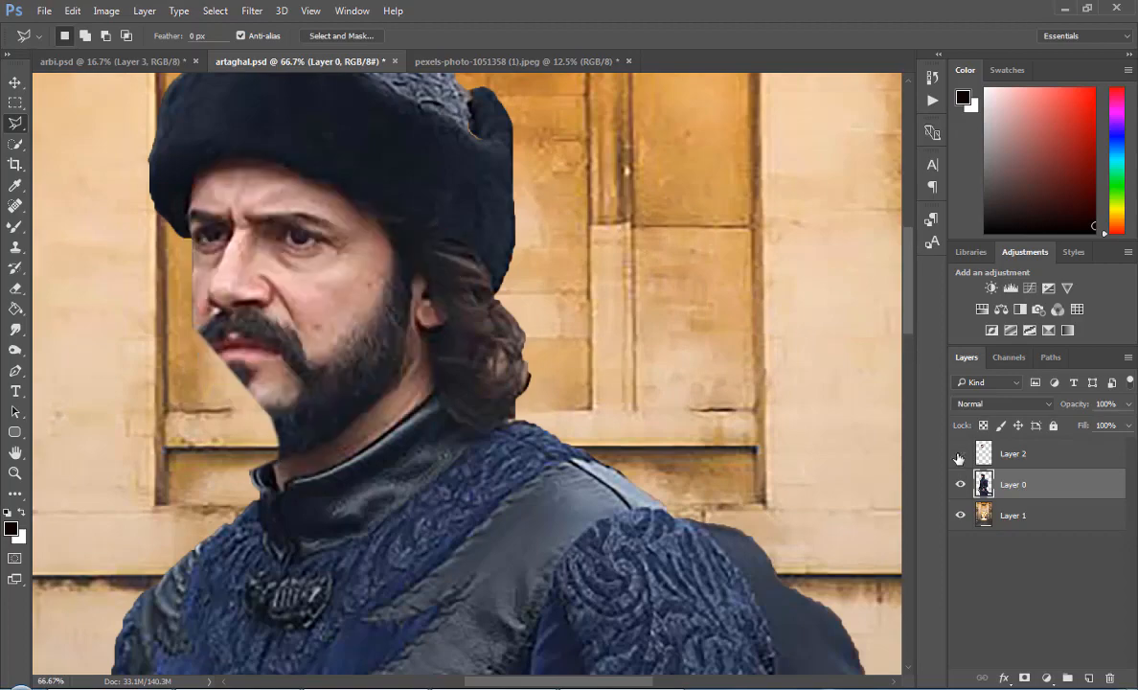
left_click(960, 454)
left_click(959, 455)
left_click(960, 454)
With Layer 2 at 5% opacity as a guide, try deleting the outer ear over the hair with a Polygonal Lasso selection.
key("ctrl+plus")
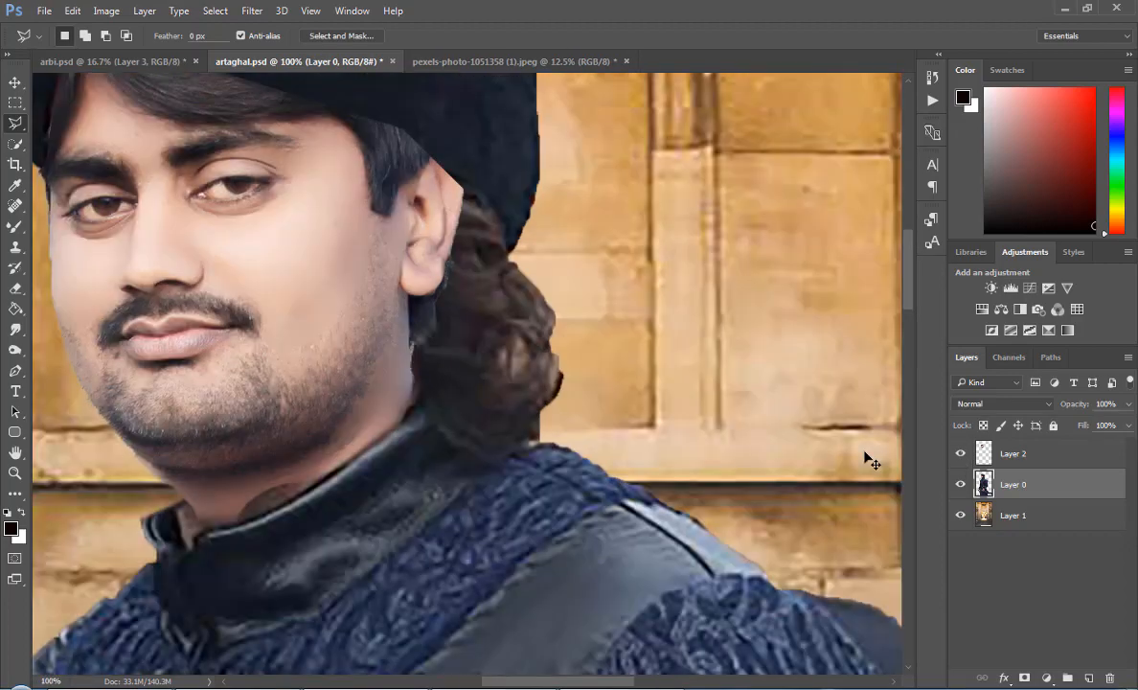
left_click(1045, 453)
left_click_drag(1128, 403, 1058, 425)
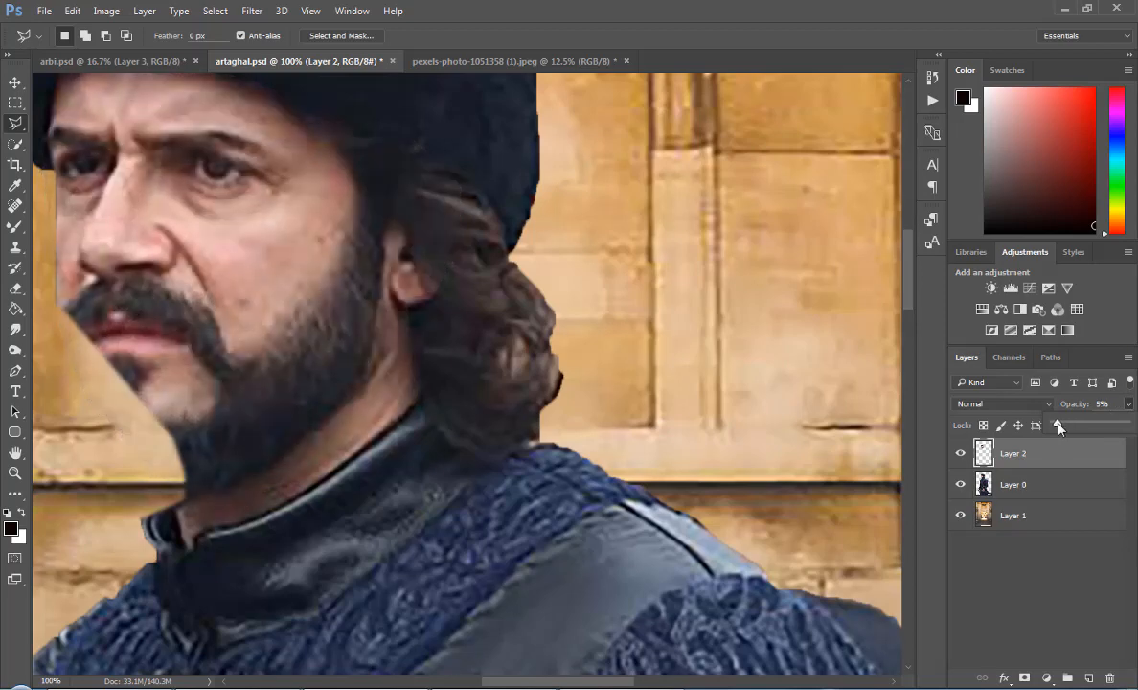
left_click(14, 124)
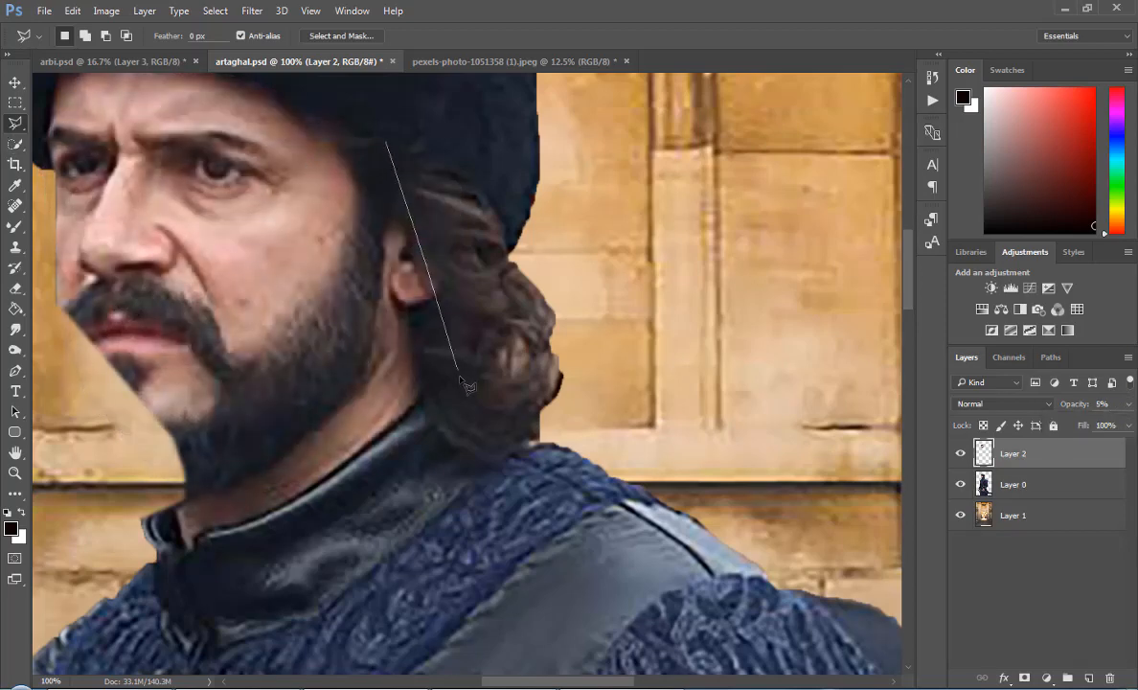
left_click(452, 357)
left_click(503, 407)
left_click(561, 422)
left_click(661, 335)
left_click(683, 206)
left_click(623, 148)
left_click(494, 122)
left_click(386, 142)
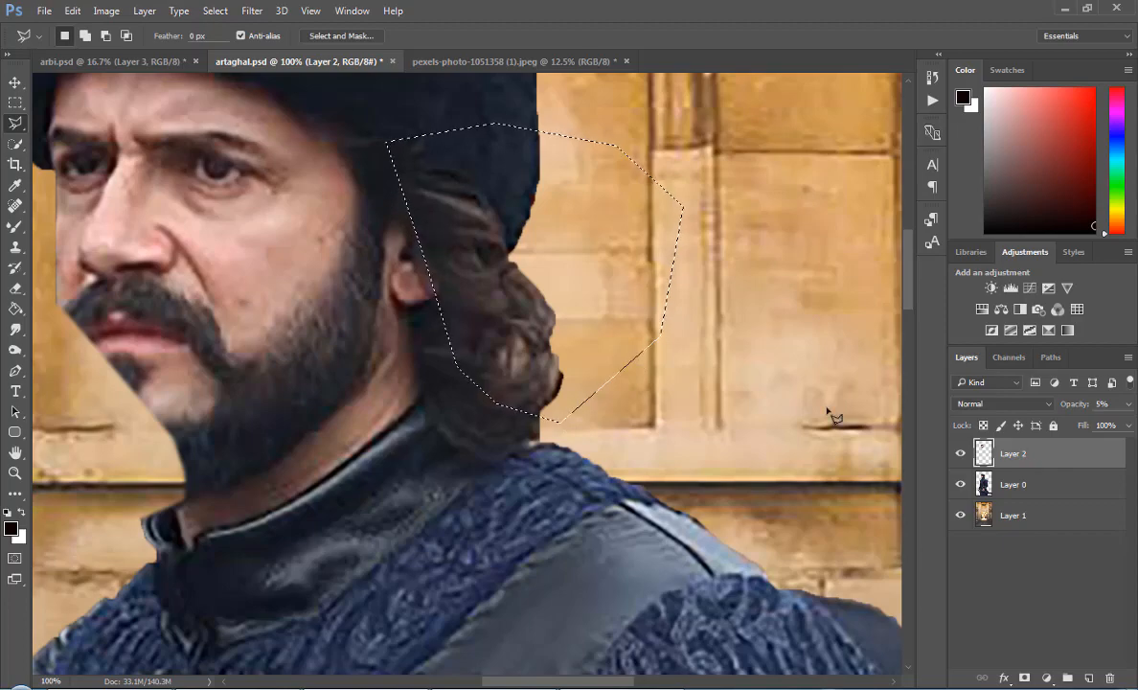
key("ctrl+d")
Restore Layer 2's opacity to 100% and check the trimmed ear edge.
left_click(1127, 403)
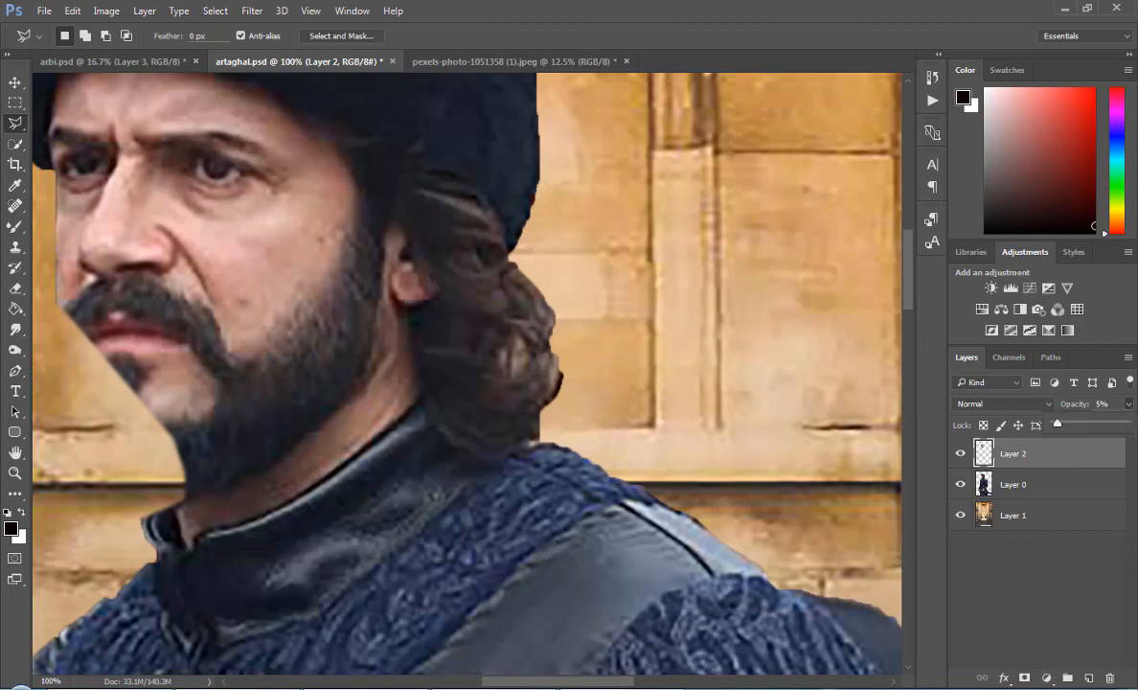
left_click_drag(1136, 420, 1137, 421)
key("ctrl+minus")
key("ctrl+minus")
key("ctrl+plus")
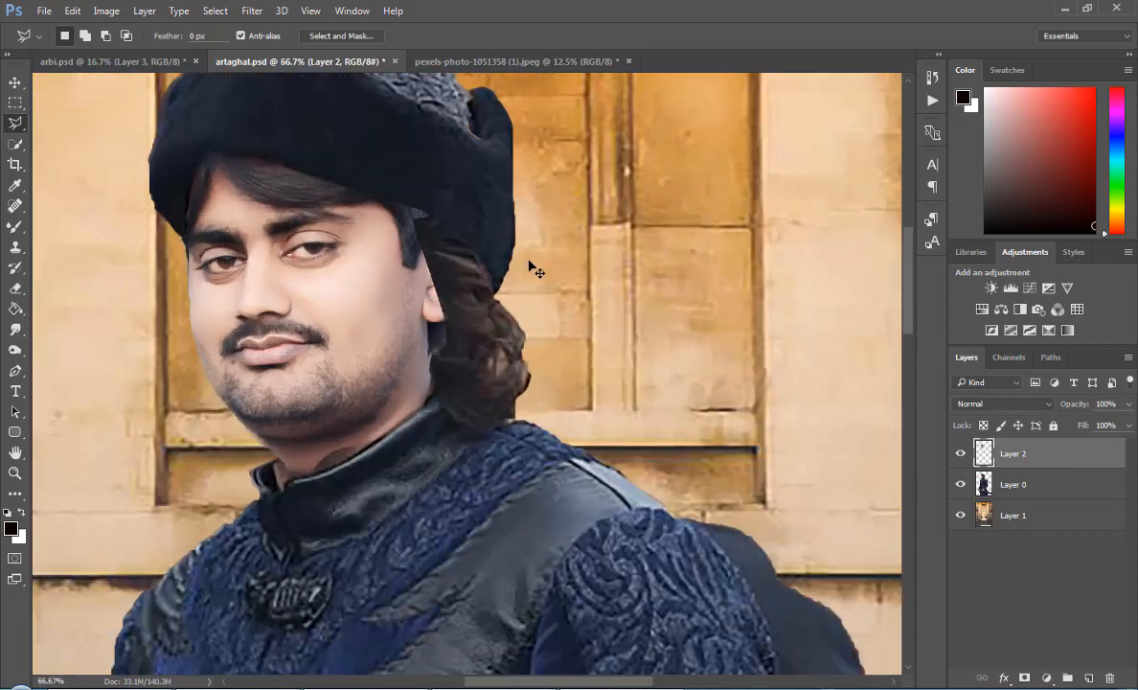
Undo the ear deletion, its lasso selection and the opacity changes on Layer 2.
scroll(814, 335, "up", 3)
key("ctrl+alt+z")
key("ctrl+alt+z")
key("ctrl+alt+z")
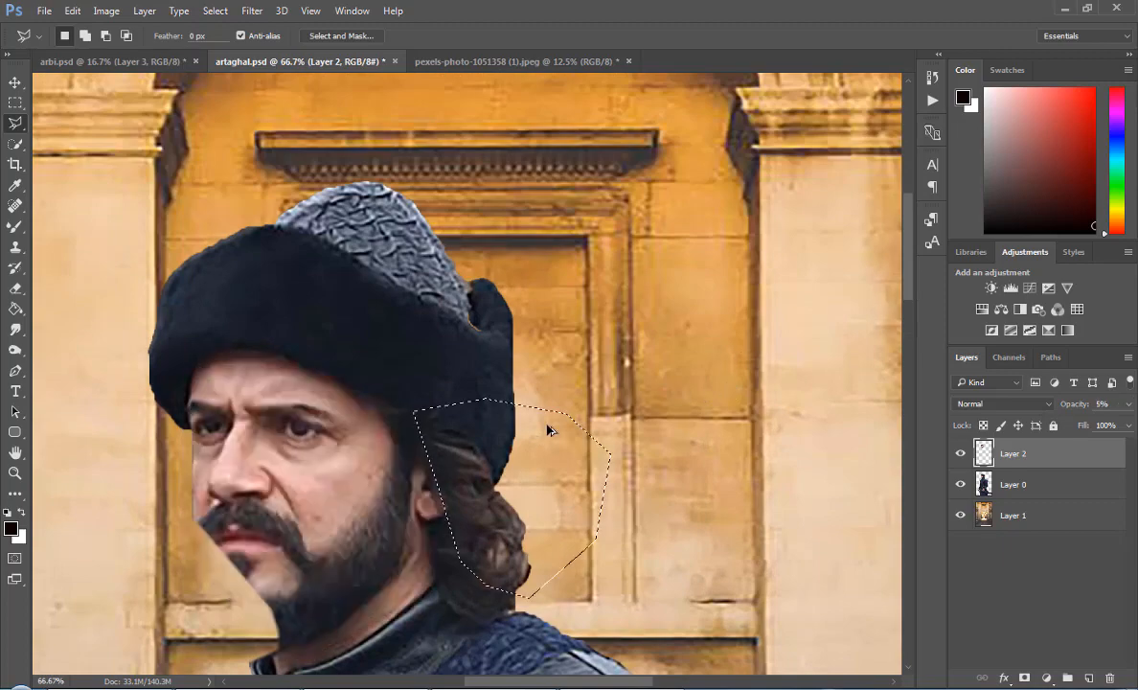
key("ctrl+alt+z")
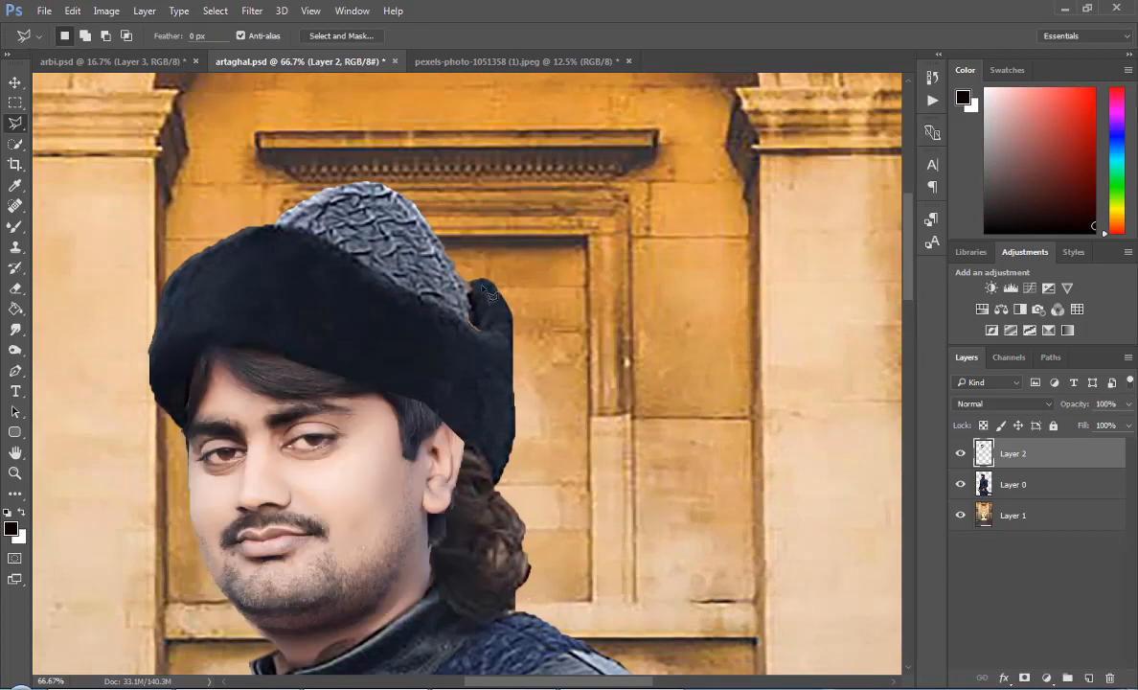
Compare the ear and side hair with Layer 2 hidden and shown.
key("ctrl+plus")
mouse_move(909, 247)
left_mouse_down()
mouse_move(909, 305)
mouse_move(909, 226)
left_mouse_up()
left_click(959, 453)
left_click(959, 453)
left_click(959, 453)
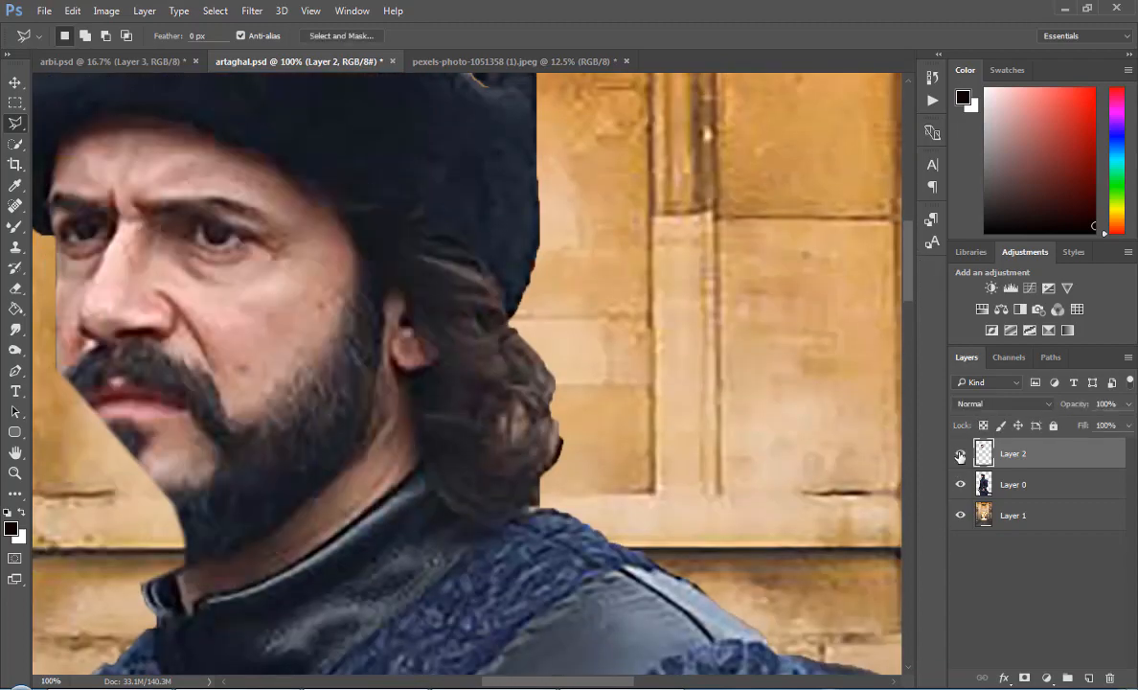
left_click(959, 453)
key("ctrl+minus")
key("ctrl+plus")
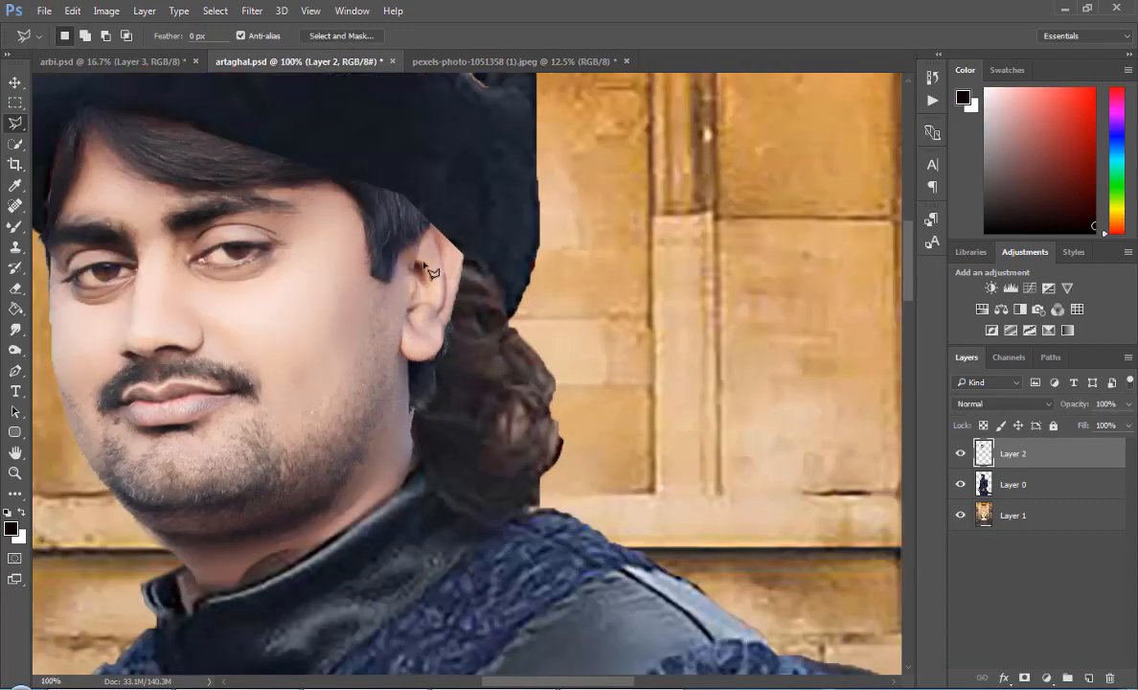
Erase the outer edge of the ear on Layer 2 with a 60 px Eraser to expose the costume's hair, and save the document.
left_click(15, 288)
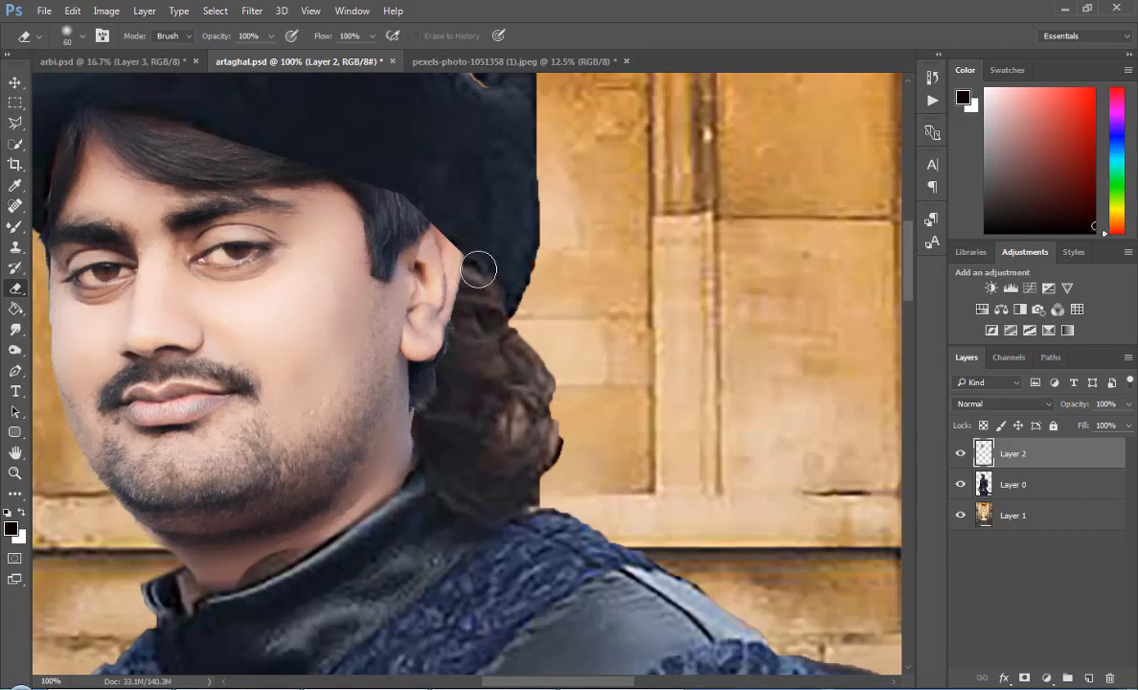
mouse_move(444, 250)
left_mouse_down()
mouse_move(449, 310)
mouse_move(441, 207)
mouse_move(427, 211)
mouse_move(470, 234)
mouse_move(466, 284)
mouse_move(431, 336)
mouse_move(436, 230)
mouse_move(457, 326)
mouse_move(437, 406)
mouse_move(444, 239)
mouse_move(483, 404)
left_mouse_up()
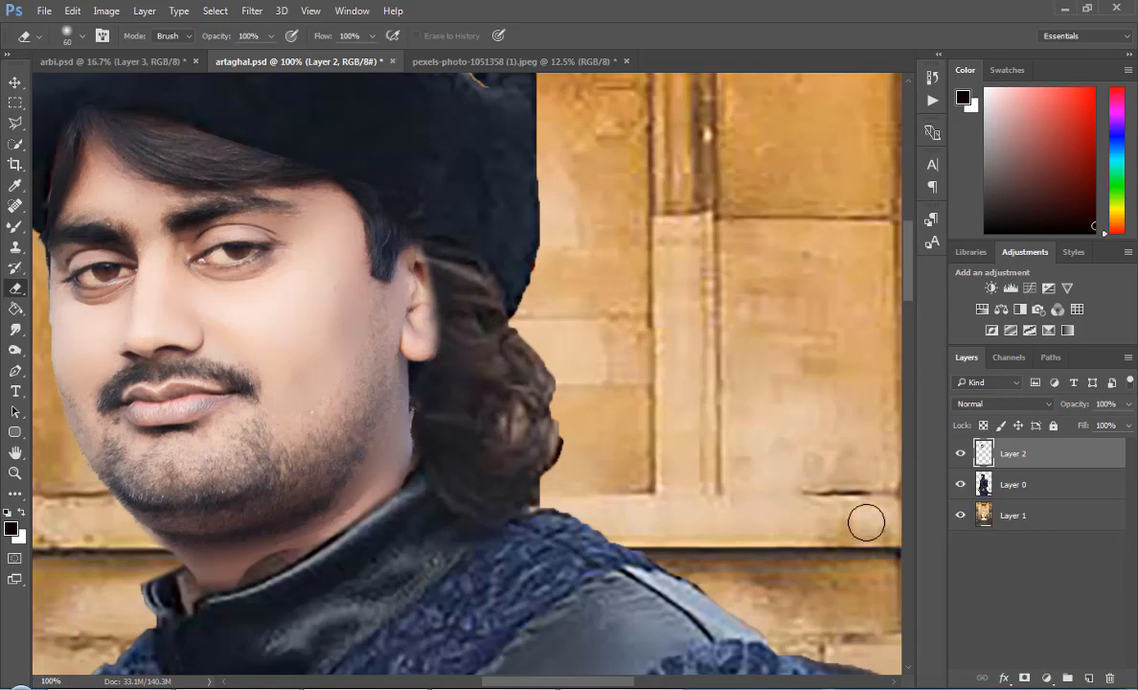
key("ctrl+s")
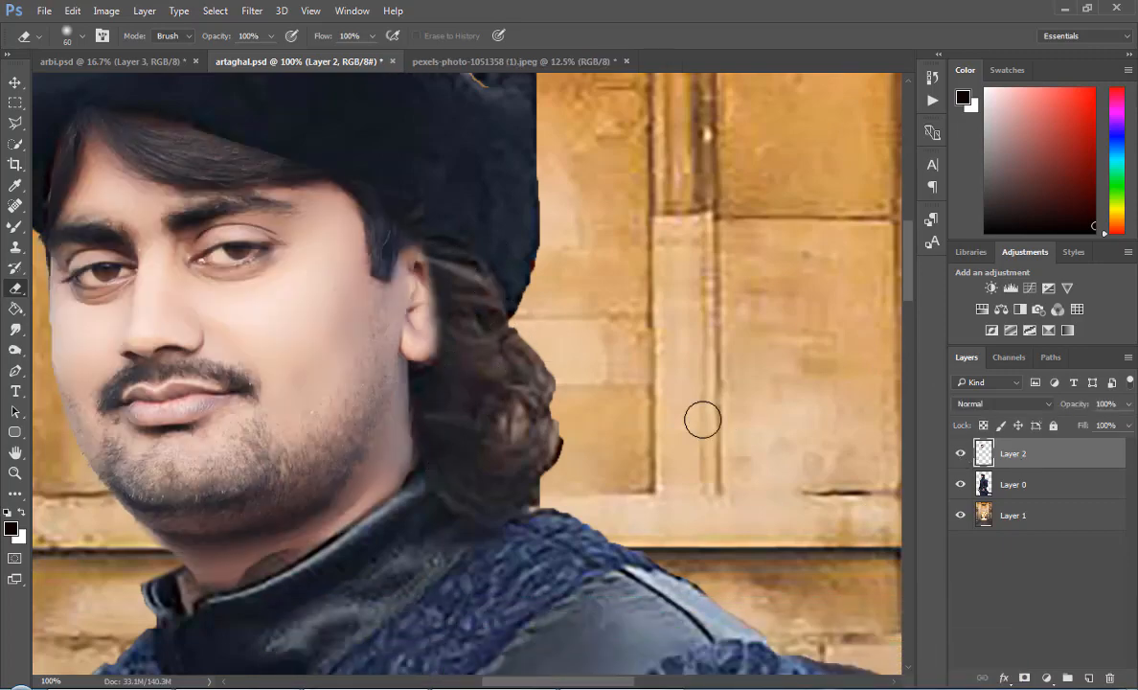
Examine how the trimmed ear blends with the hair and cap at several magnifications.
key("ctrl+minus")
key("ctrl+minus")
key("ctrl+minus")
key("ctrl+minus")
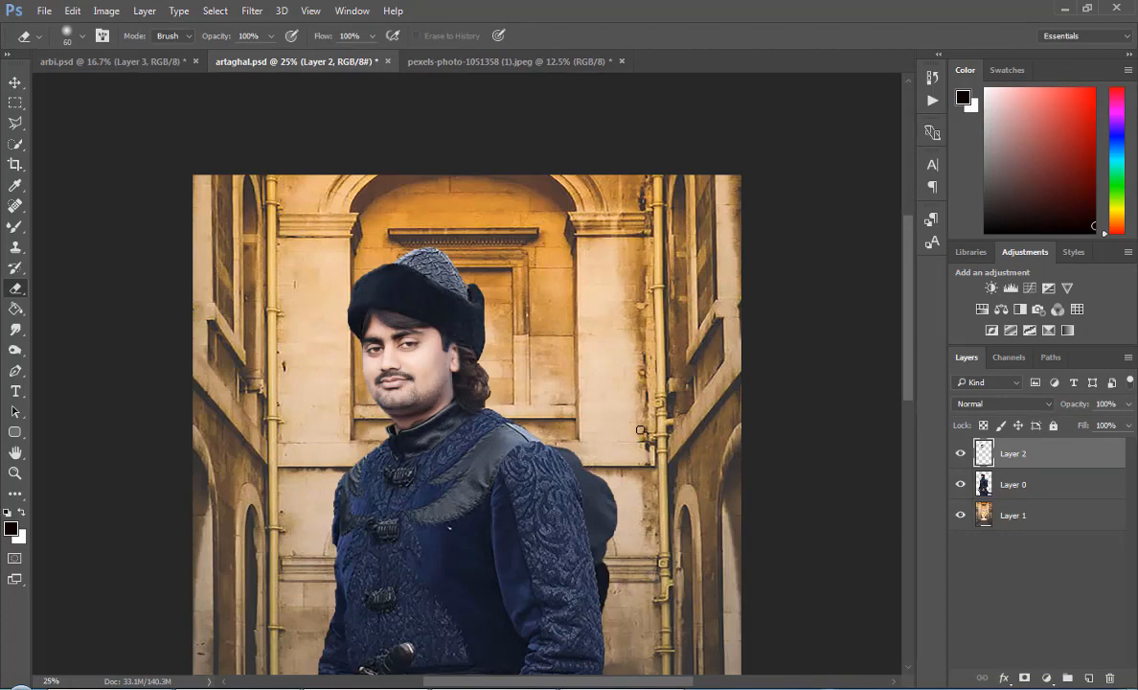
key("ctrl+plus")
key("ctrl+plus")
key("ctrl+plus")
key("ctrl+plus")
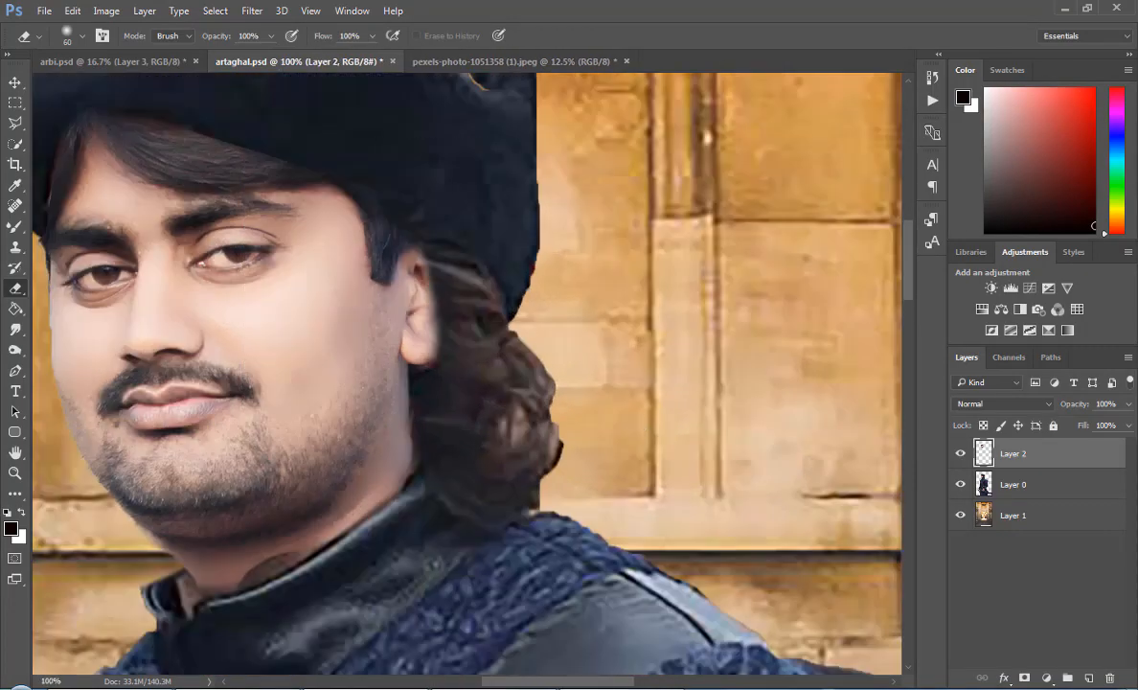
left_click_drag(907, 274, 906, 249)
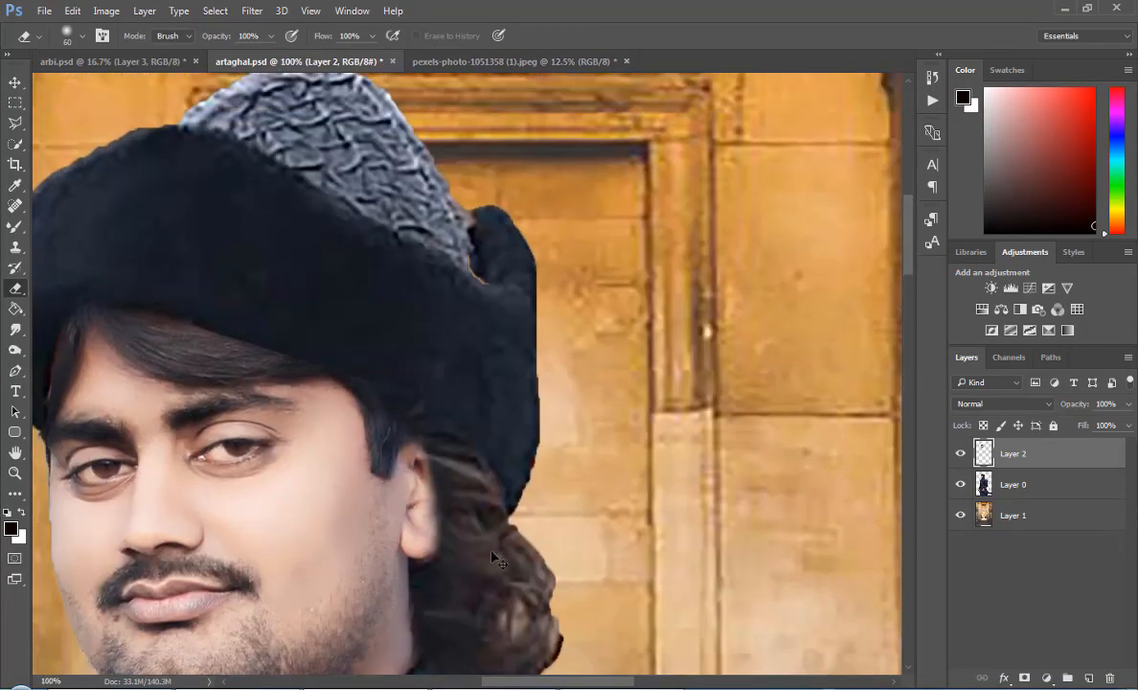
key("ctrl+minus")
key("ctrl+minus")
key("ctrl+minus")
key("ctrl+minus")
key("ctrl+plus")
key("ctrl+plus")
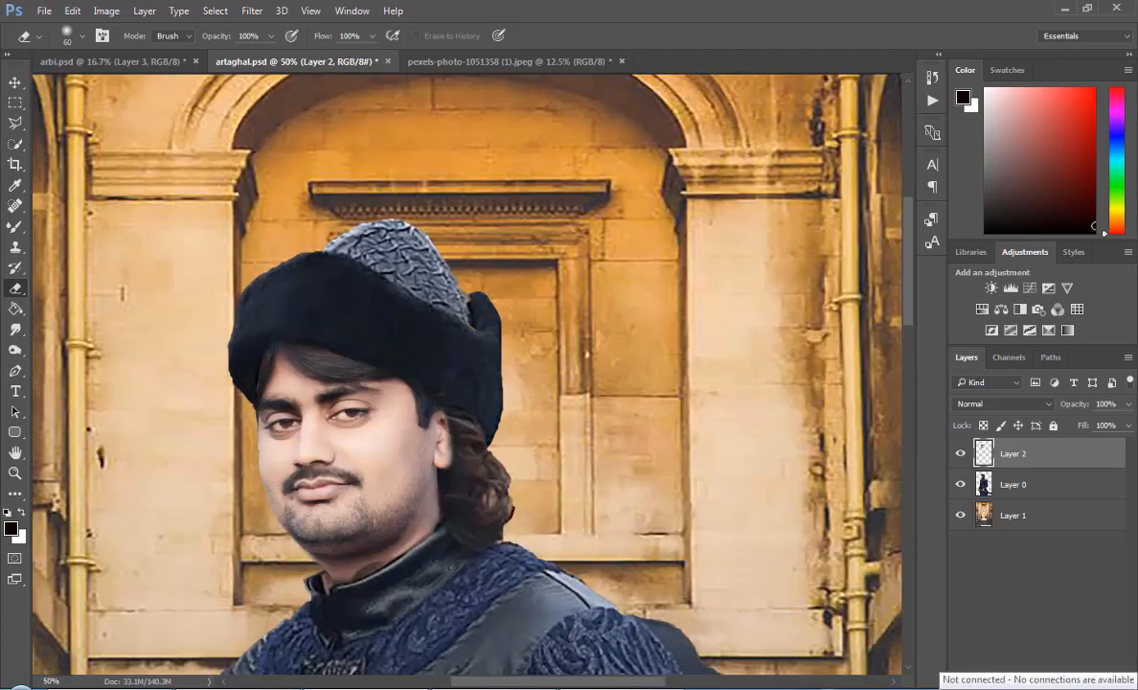
Duplicate the head layer, Layer 2, and save the document.
key("ctrl+j")
key("ctrl+s")
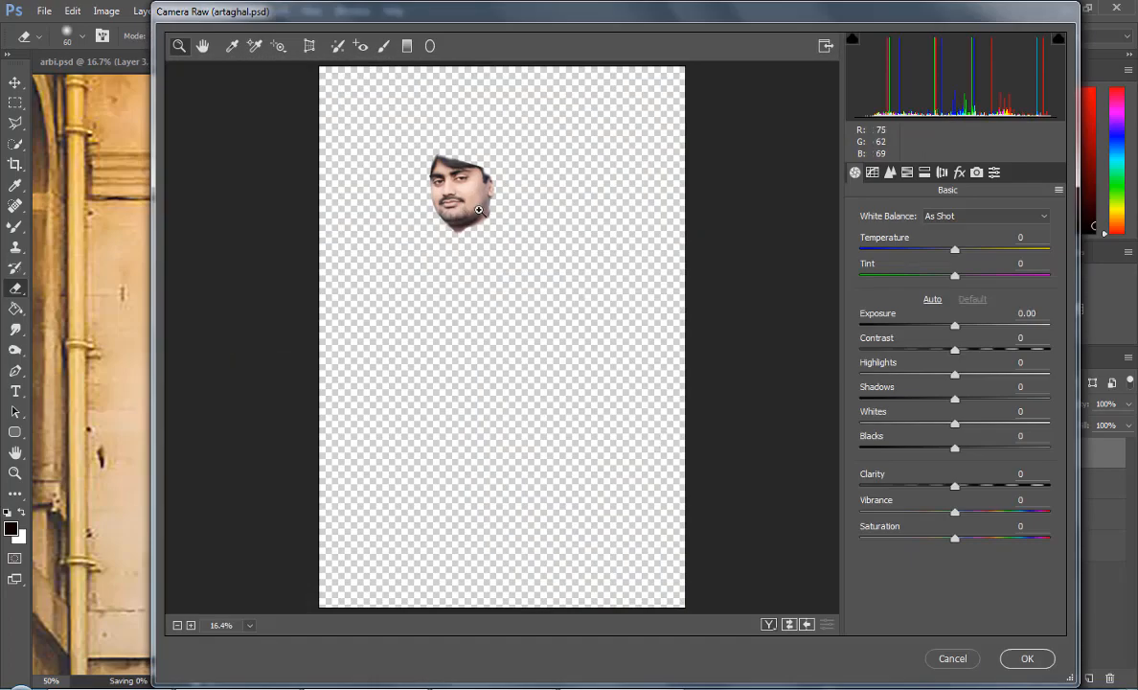
Try darkening the duplicated head layer in Camera Raw with Whites -42, Shadows -69 and Highlights -24.
left_click(466, 209)
left_click(447, 239)
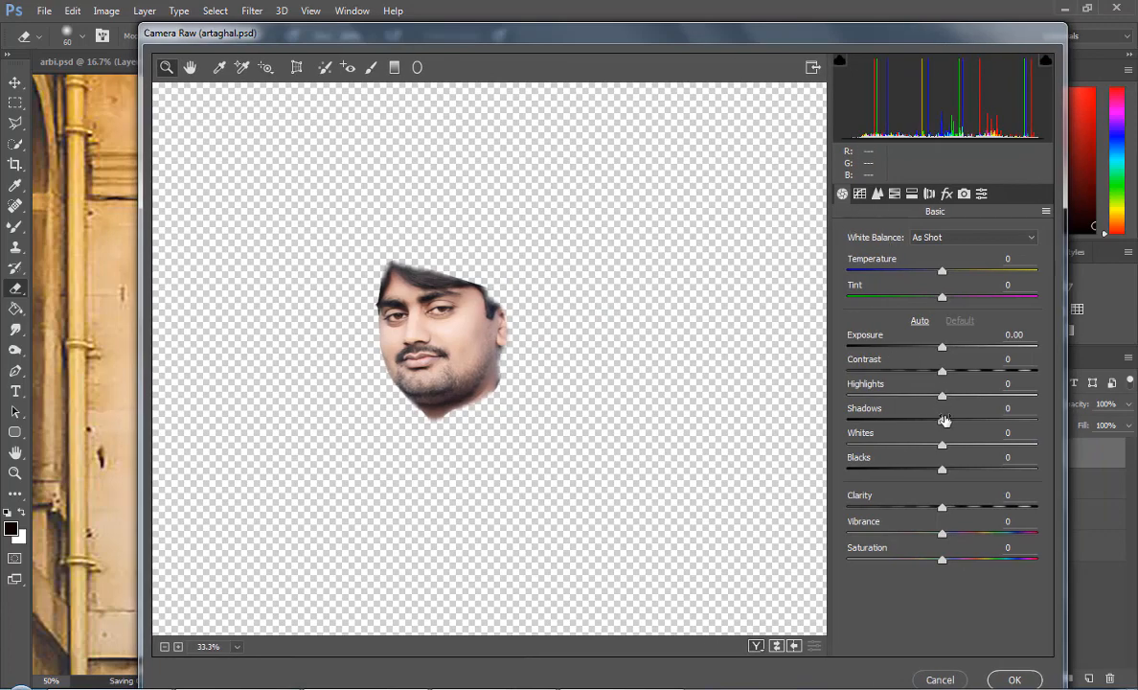
left_click_drag(942, 445, 882, 423)
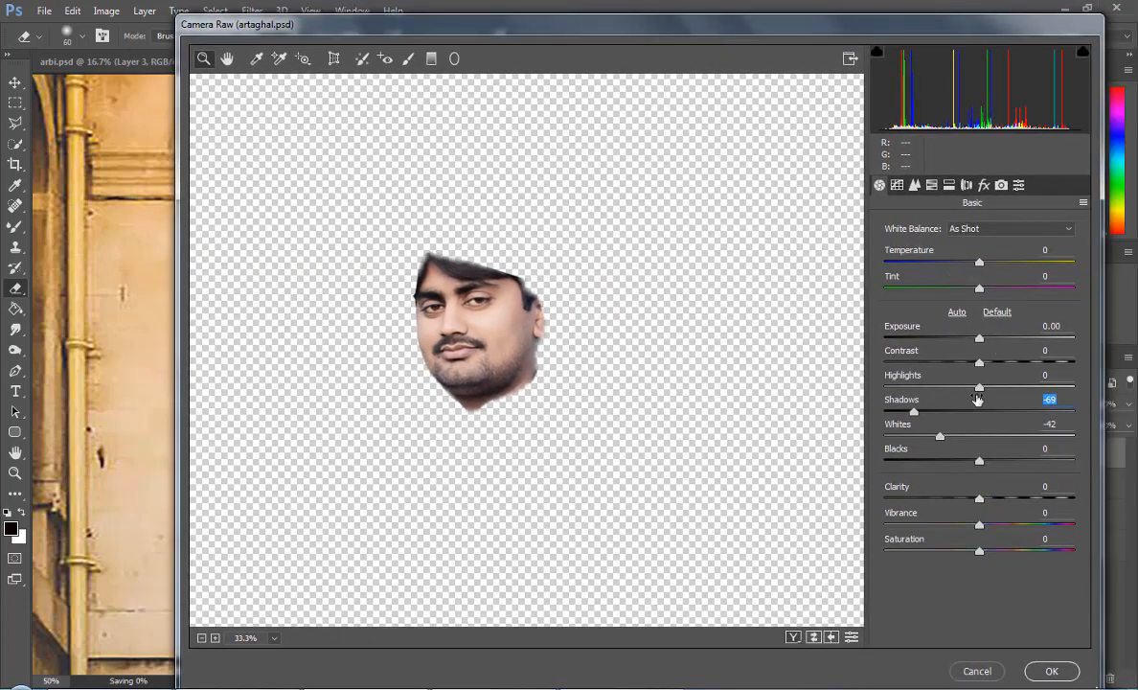
left_click_drag(979, 386, 951, 387)
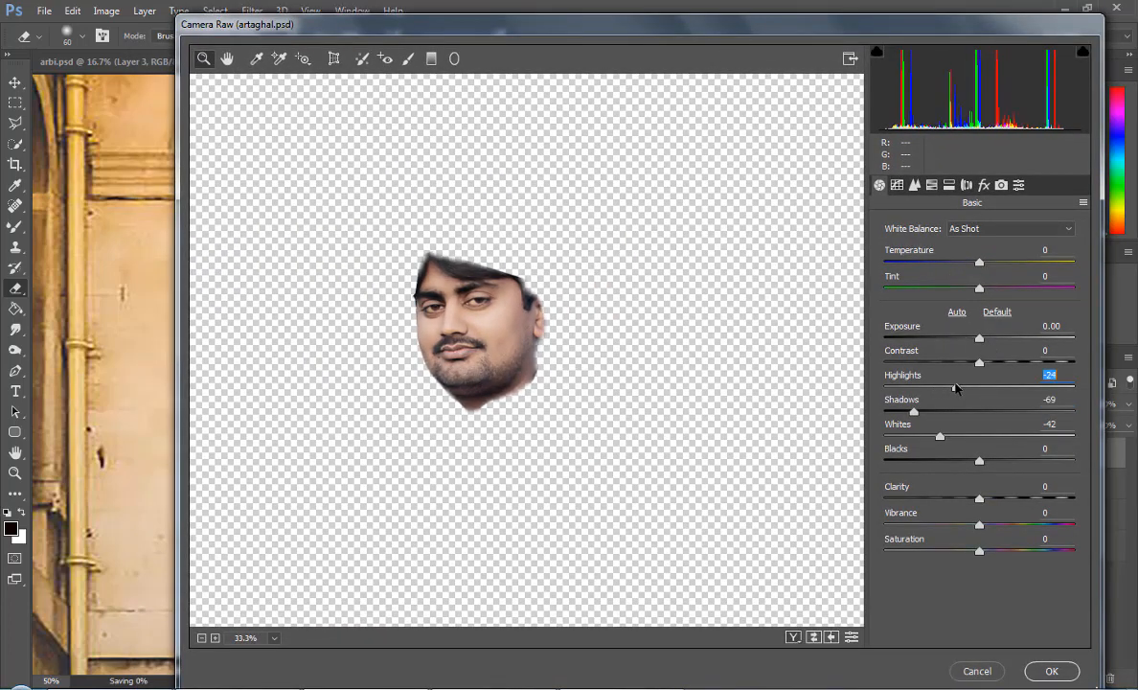
key("Return")
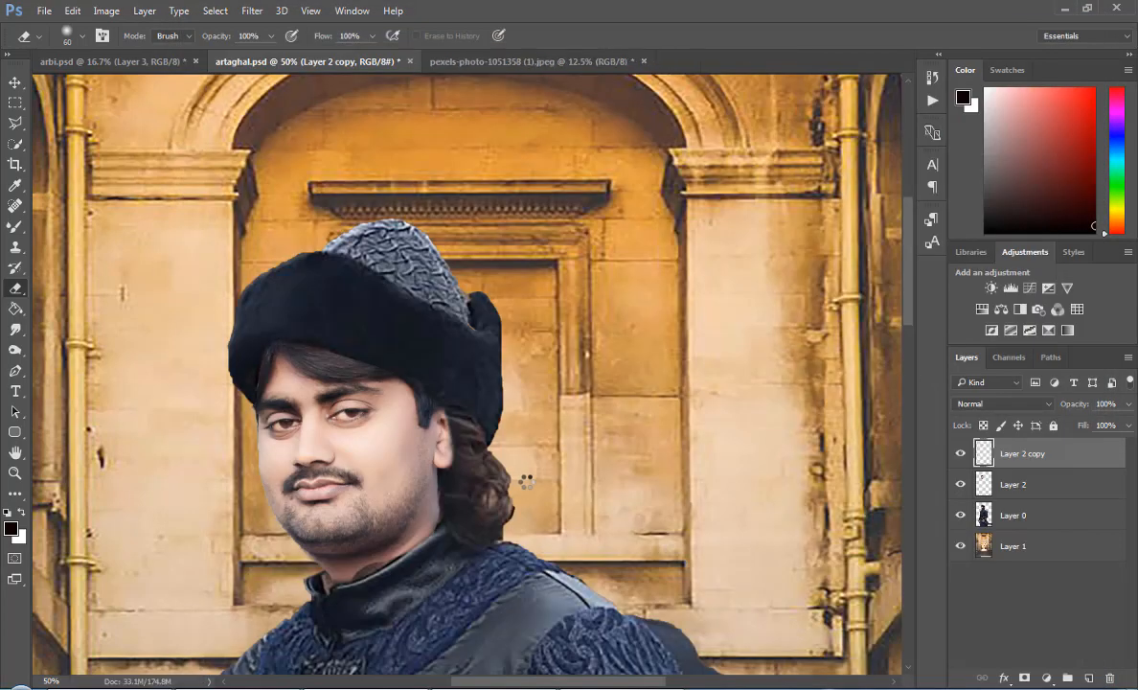
Try boosting the head's skin colour in Camera Raw with an Oranges saturation of +32.
key("ctrl+minus")
key("ctrl+minus")
key("ctrl+minus")
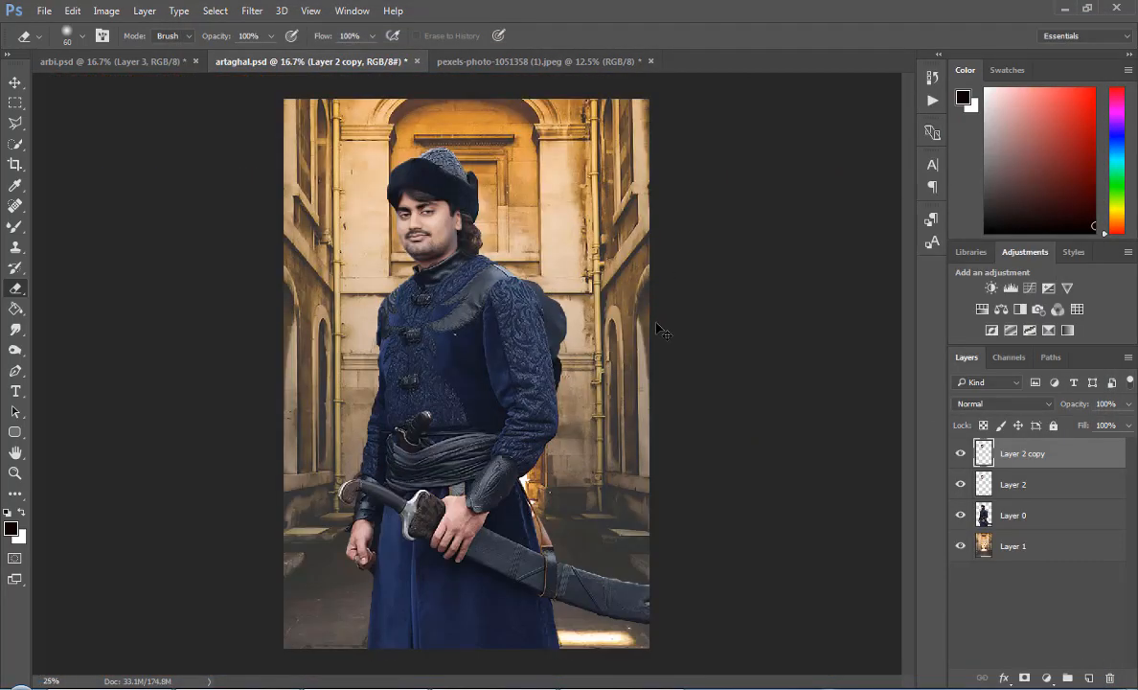
key("ctrl+plus")
scroll(872, 388, "up", 2)
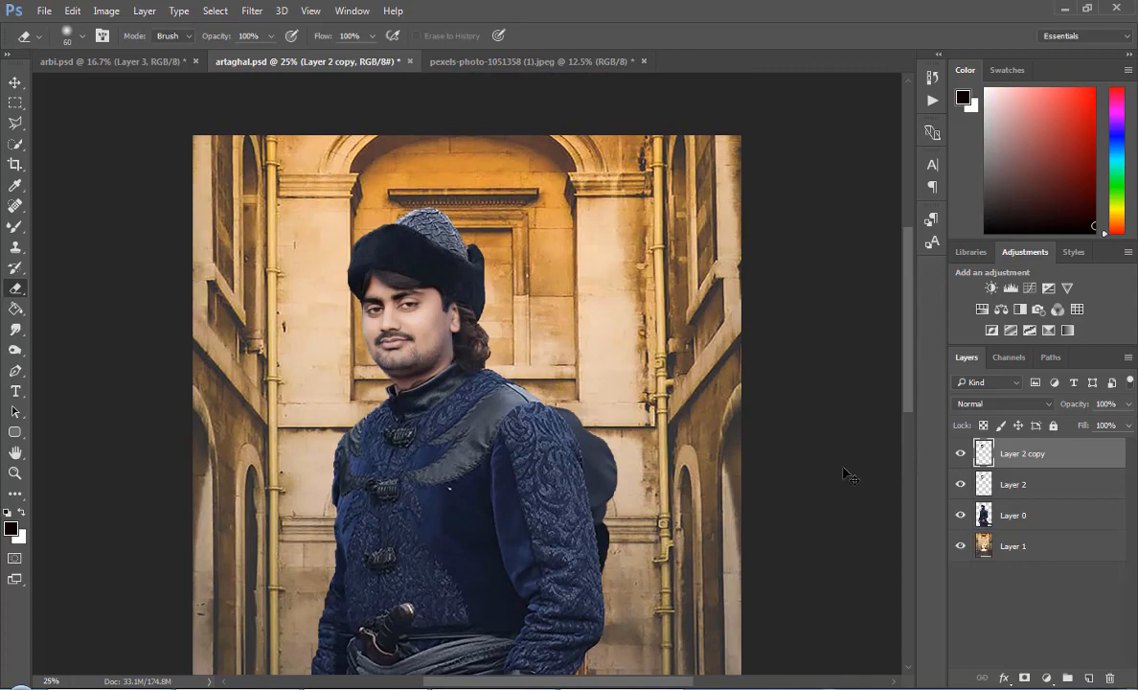
key("ctrl+shift+a")
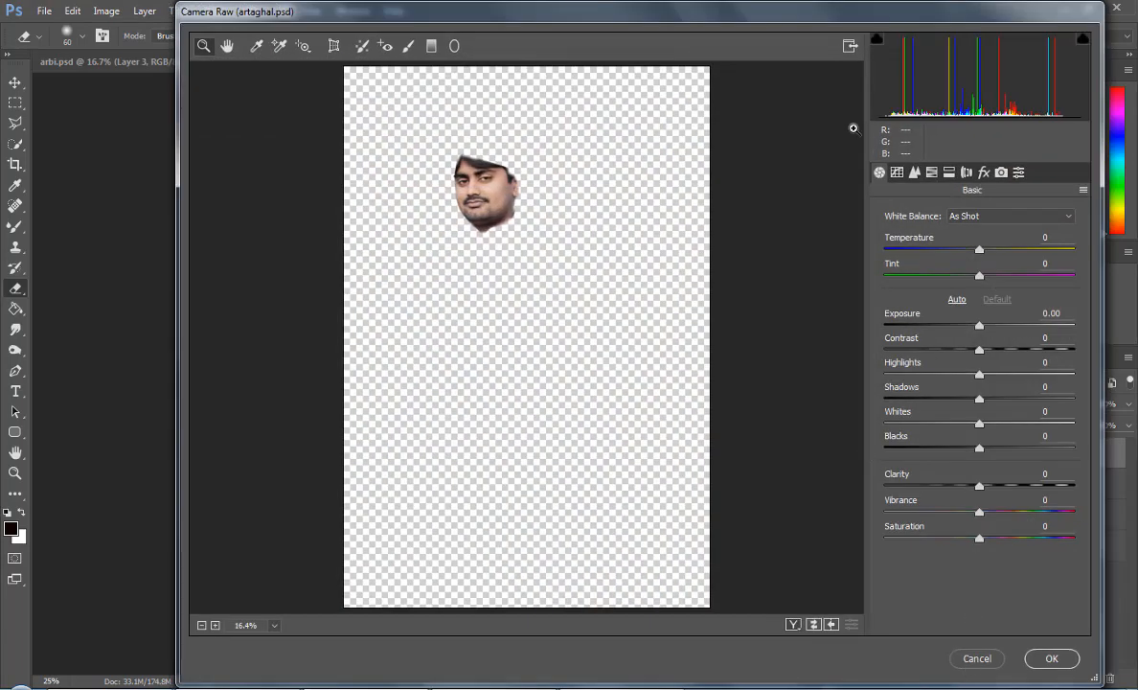
left_click(931, 172)
key("ctrl+plus")
key("ctrl+plus")
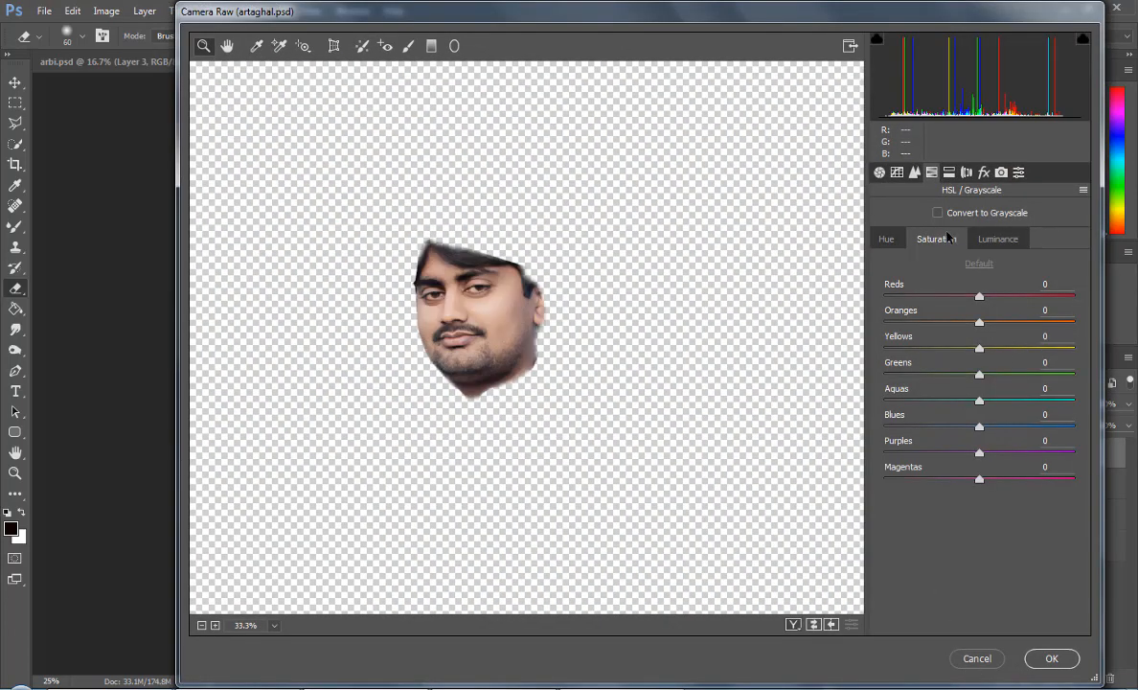
left_click_drag(979, 322, 1023, 328)
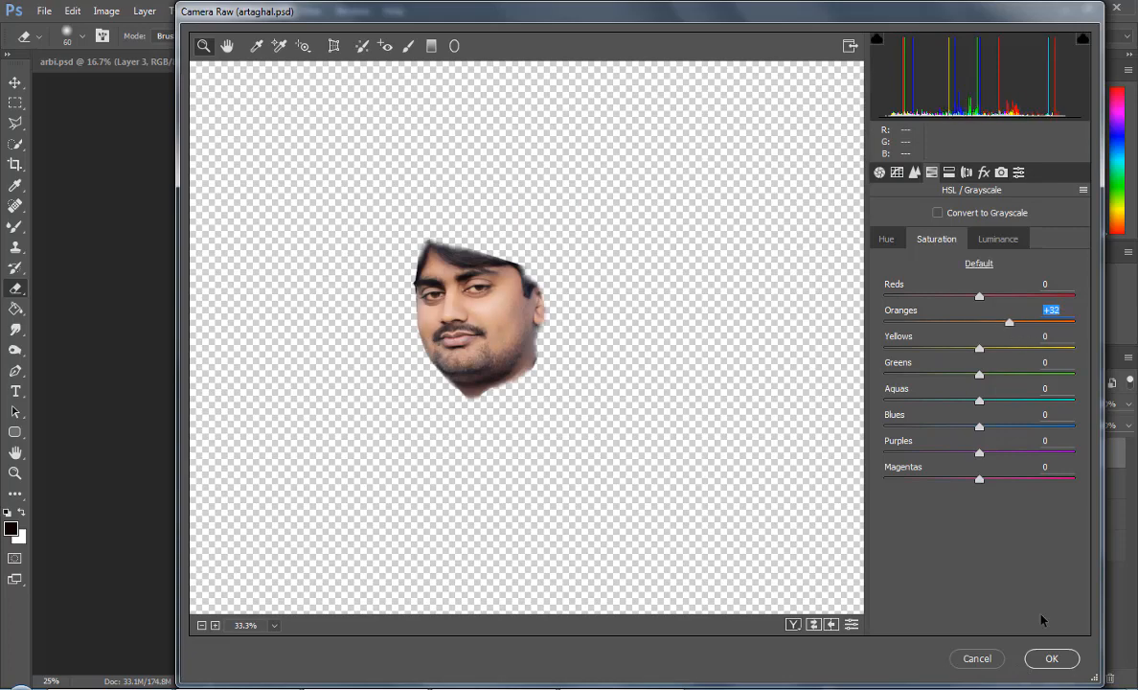
left_click(1051, 658)
Apply Camera Raw to the duplicated head layer with Reds saturation +67 and Whites -29.
key("ctrl+minus")
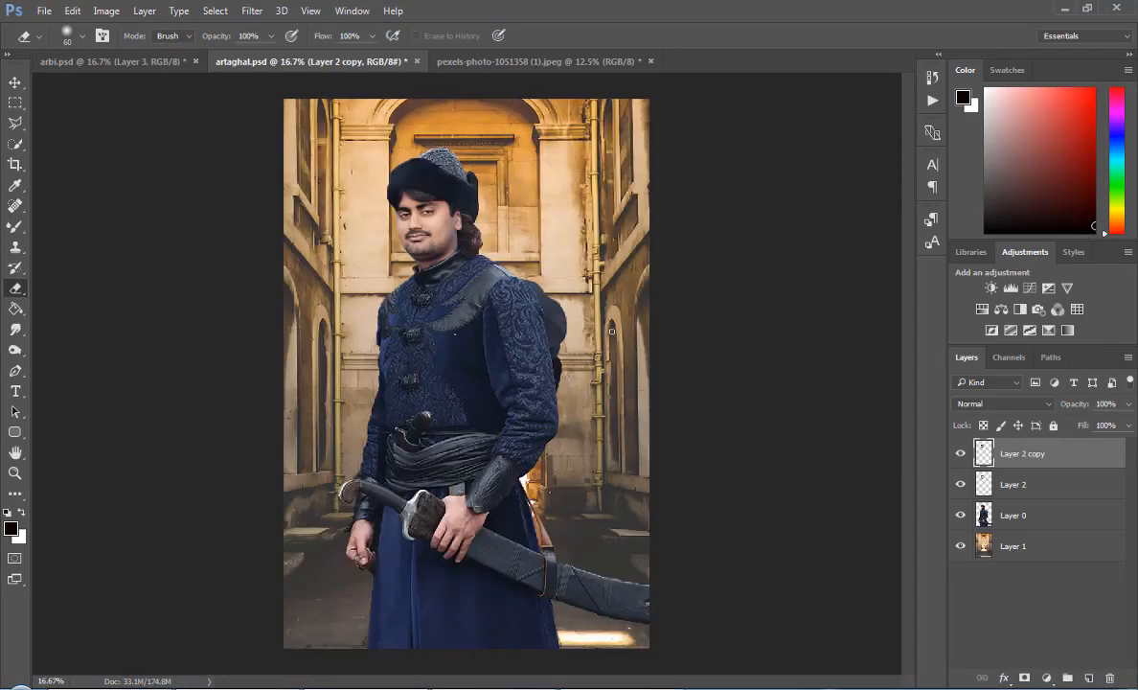
key("ctrl+plus")
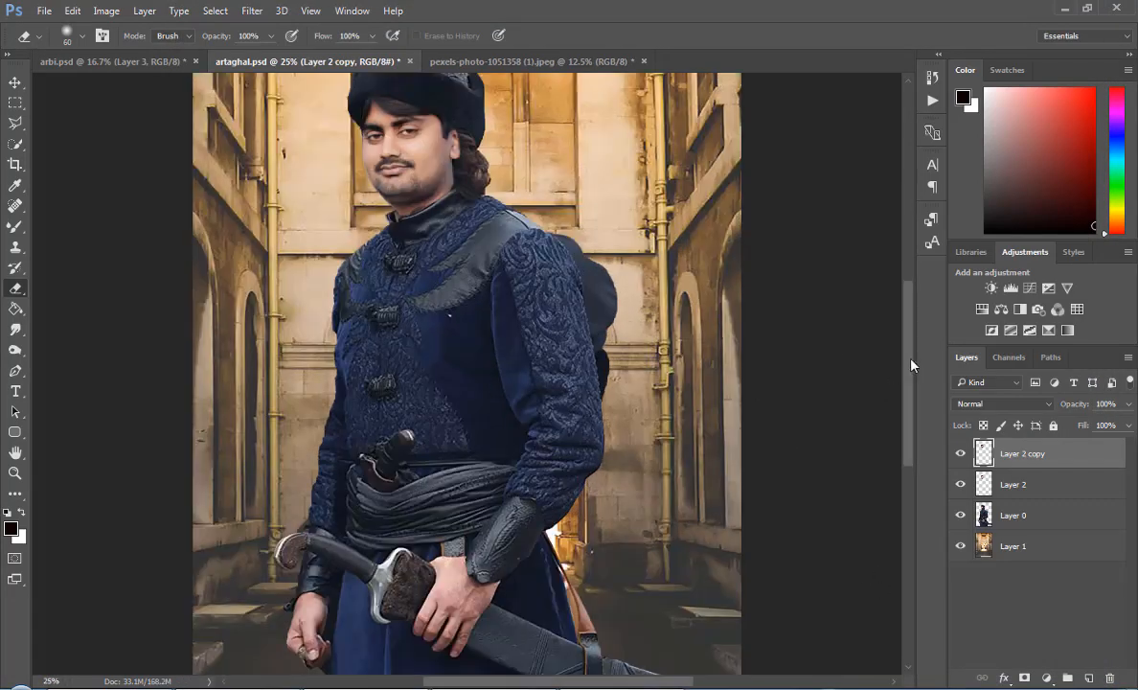
left_click_drag(911, 365, 915, 332)
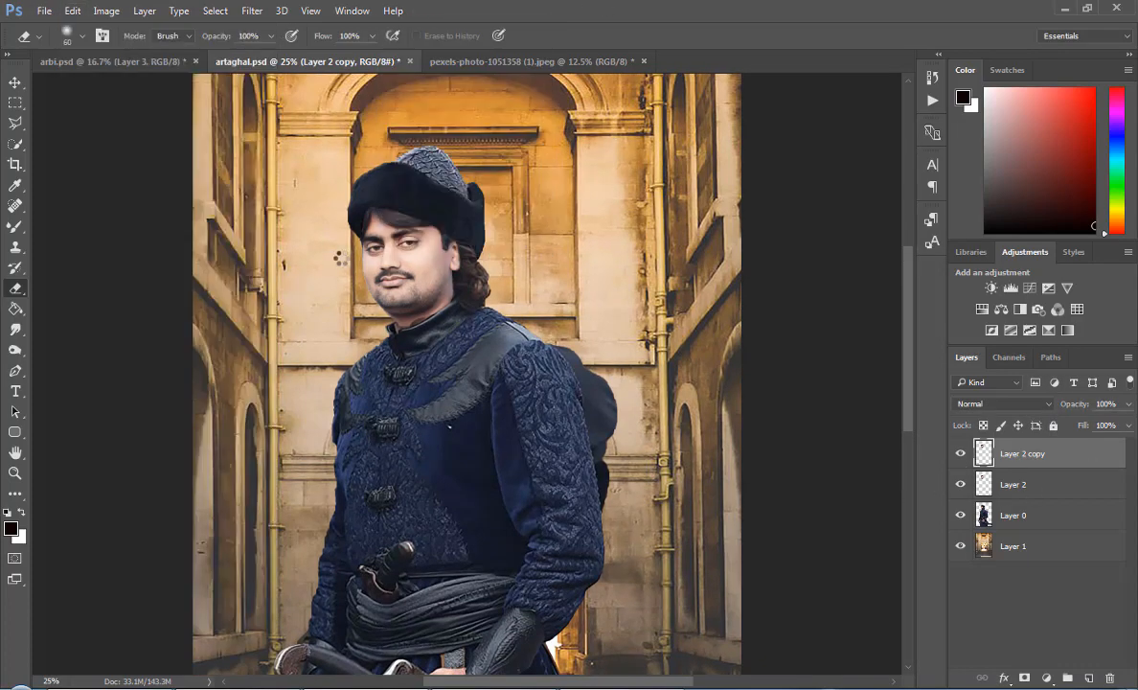
key("shift+ctrl+a")
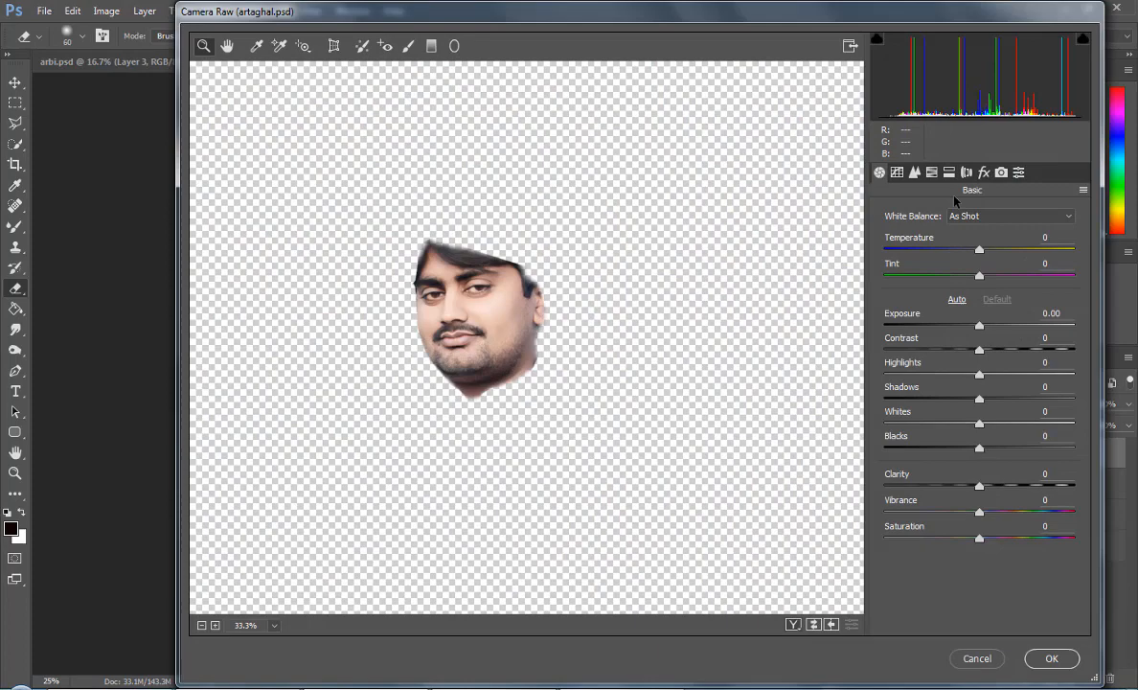
left_click(932, 172)
left_click(936, 238)
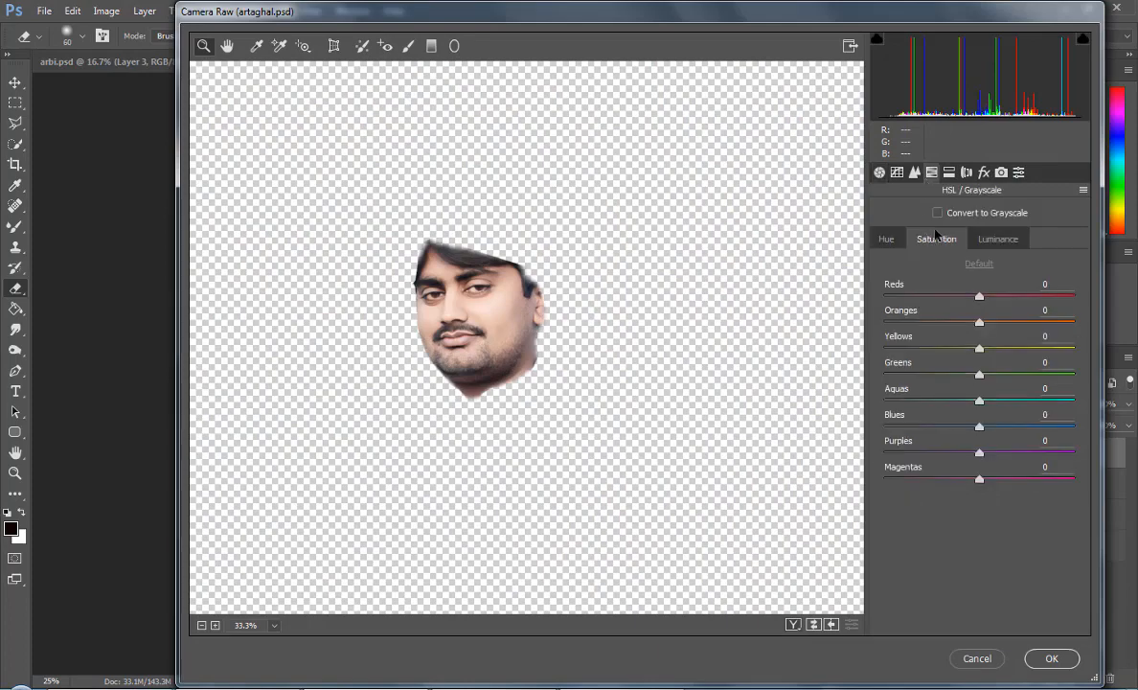
left_click_drag(981, 301, 1042, 295)
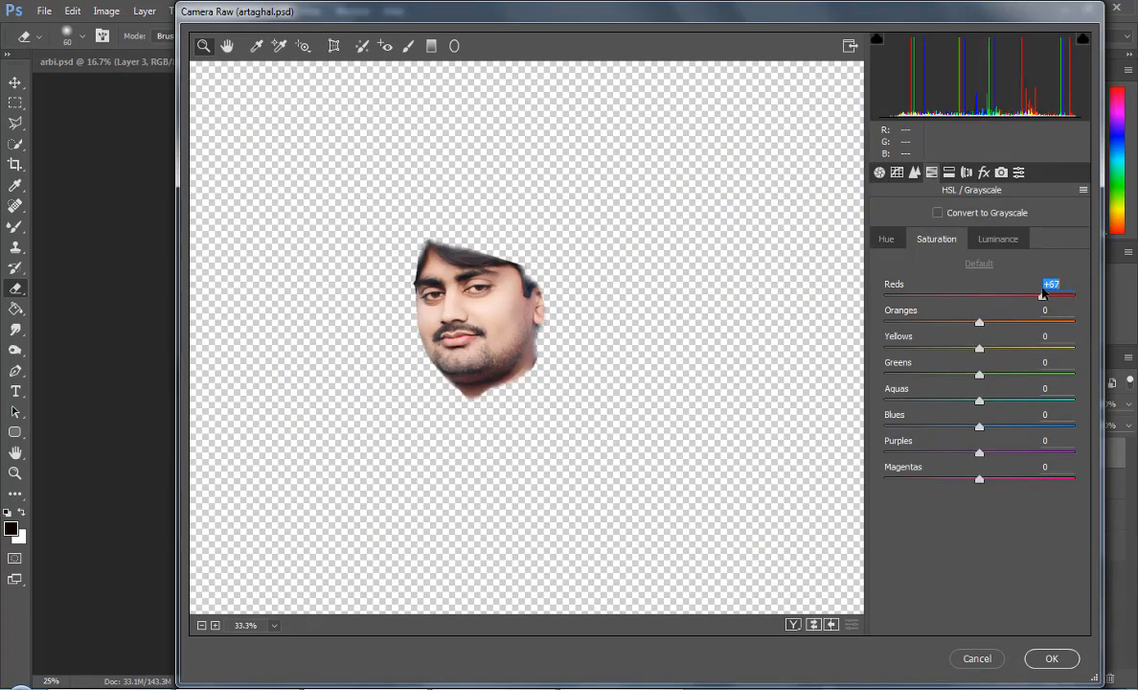
left_click(879, 171)
left_click_drag(979, 422, 956, 425)
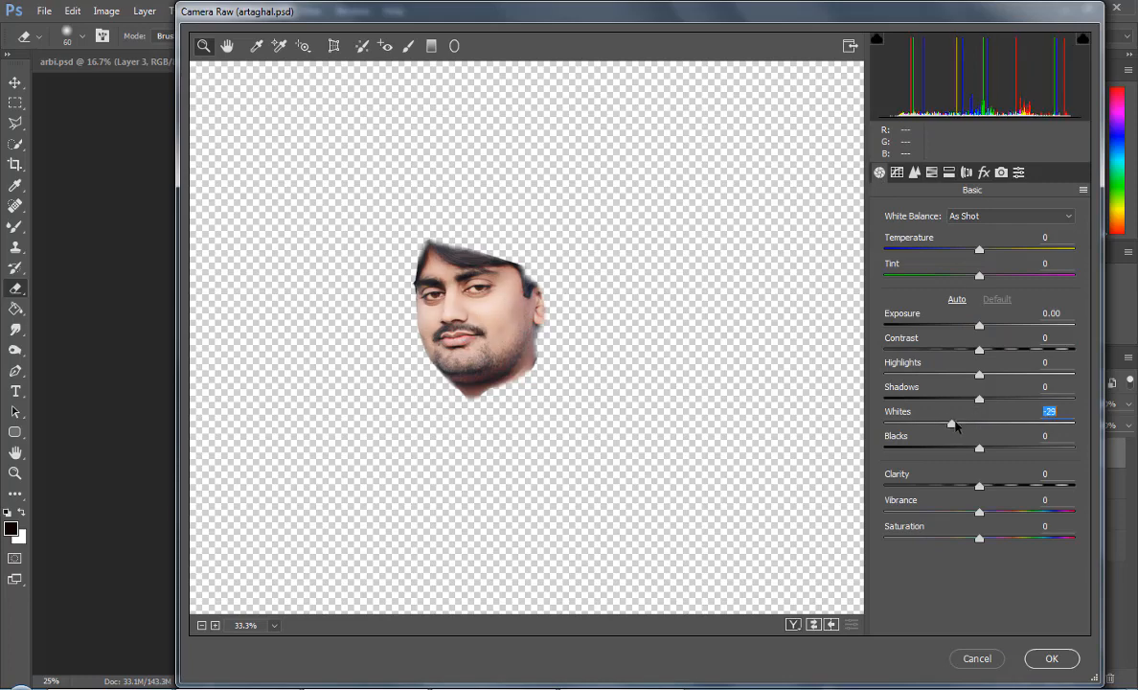
left_click(932, 172)
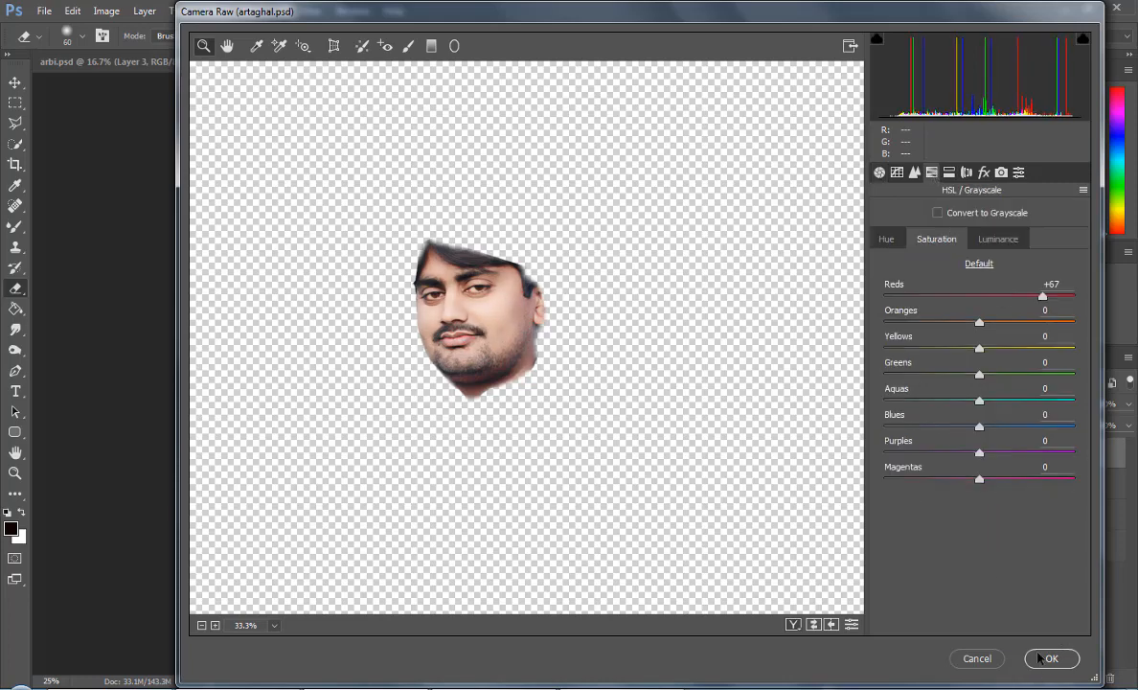
left_click(1042, 657)
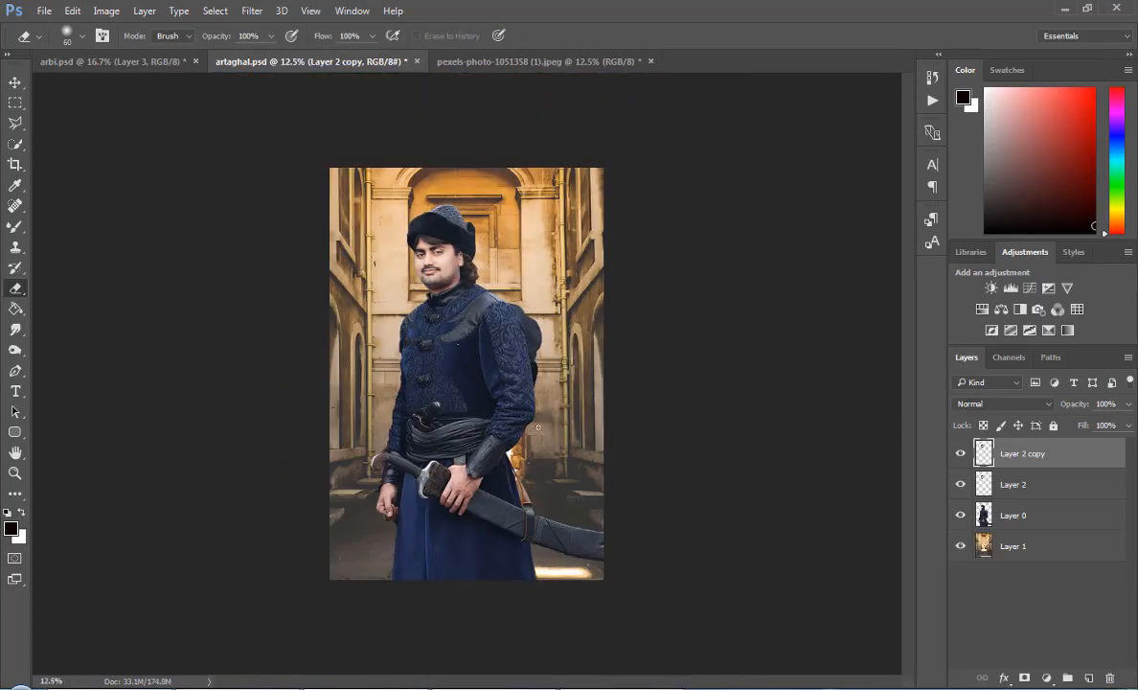
Examine how the head's tones match the costume, hands and background at several magnifications.
key("ctrl+plus")
key("ctrl+plus")
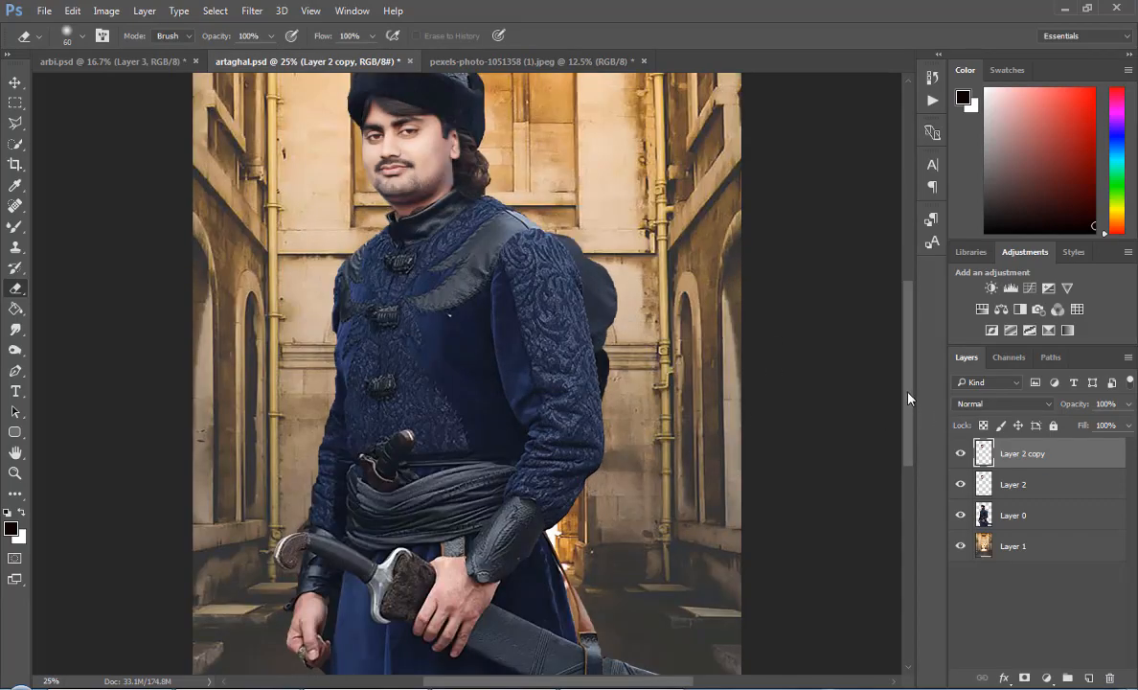
left_click_drag(908, 399, 909, 290)
key("ctrl+minus")
key("ctrl+minus")
key("ctrl+plus")
key("ctrl+plus")
key("ctrl+plus")
key("ctrl+plus")
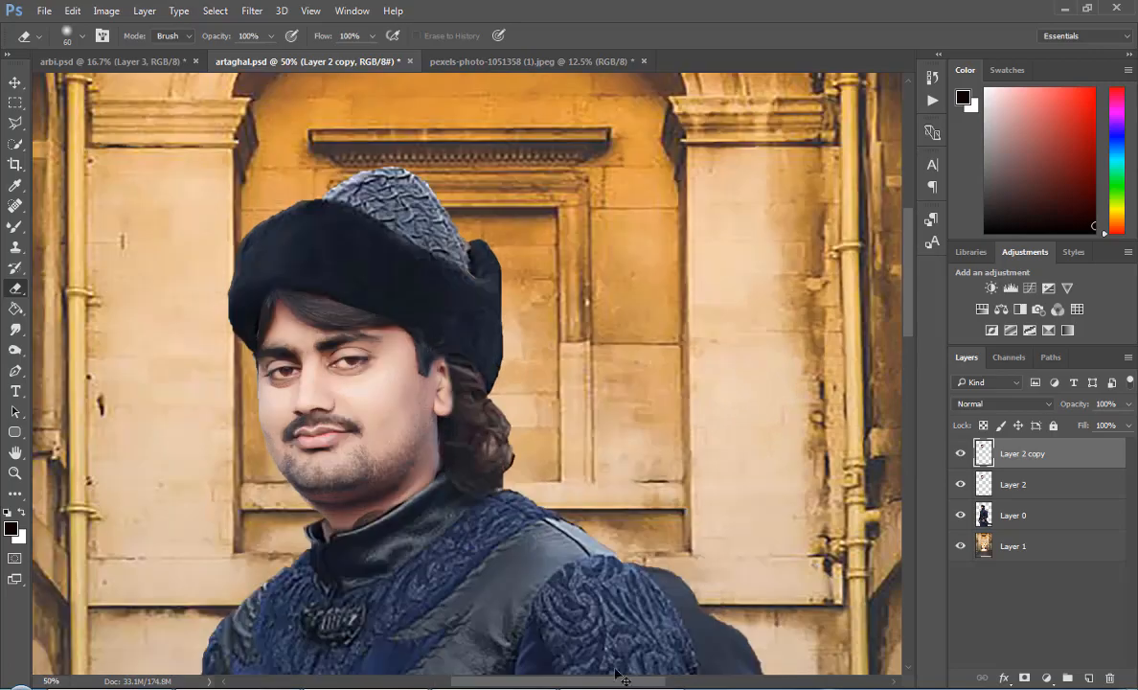
key("ctrl+minus")
key("ctrl+plus")
key("ctrl+plus")
key("ctrl+minus")
key("ctrl+minus")
key("ctrl+minus")
key("ctrl+minus")
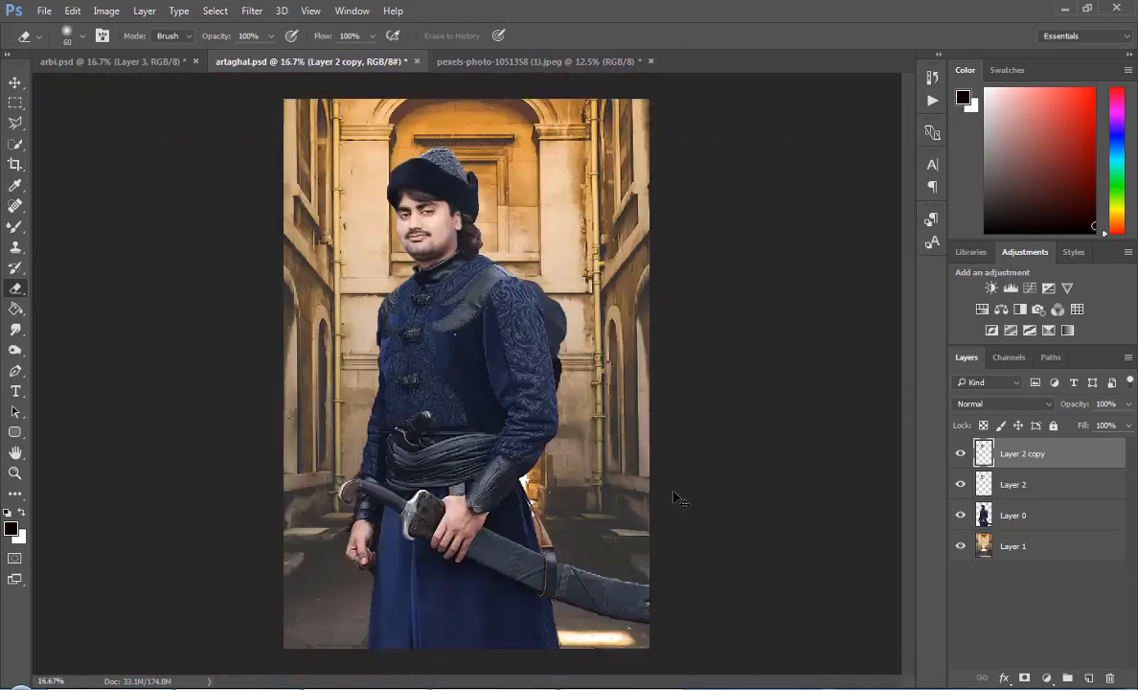
key("ctrl+plus")
key("ctrl+plus")
key("ctrl+plus")
key("ctrl+minus")
key("ctrl+minus")
key("ctrl+minus")
key("ctrl+plus")
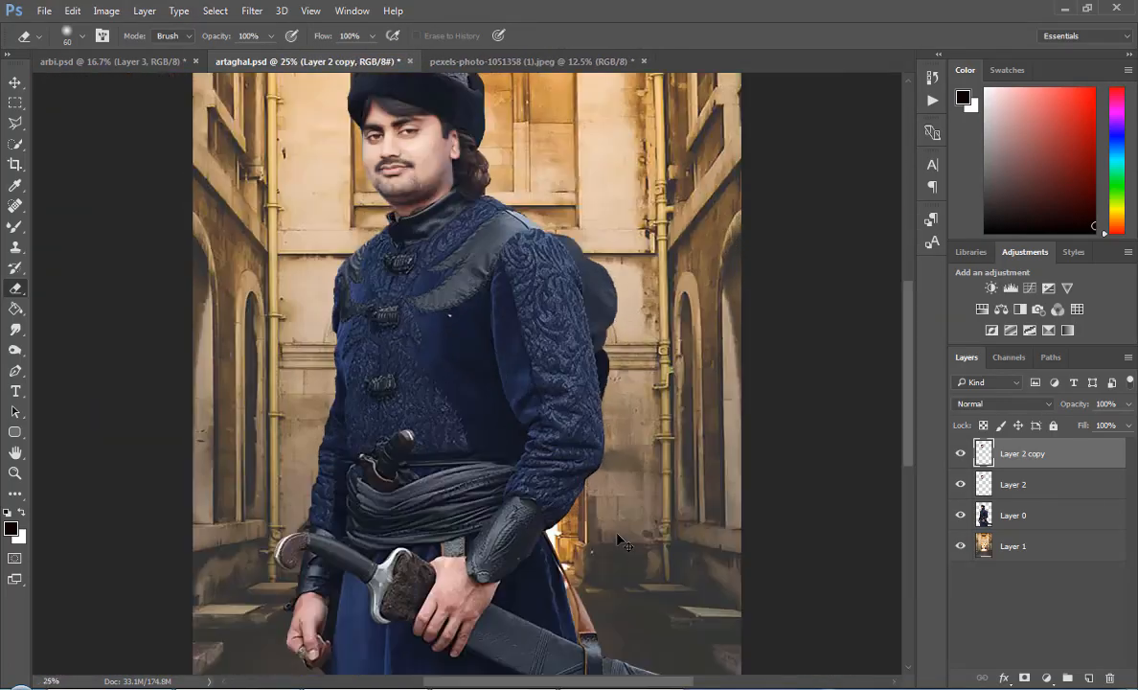
key("ctrl+minus")
key("ctrl+minus")
key("ctrl+plus")
key("ctrl+plus")
key("ctrl+plus")
key("ctrl+minus")
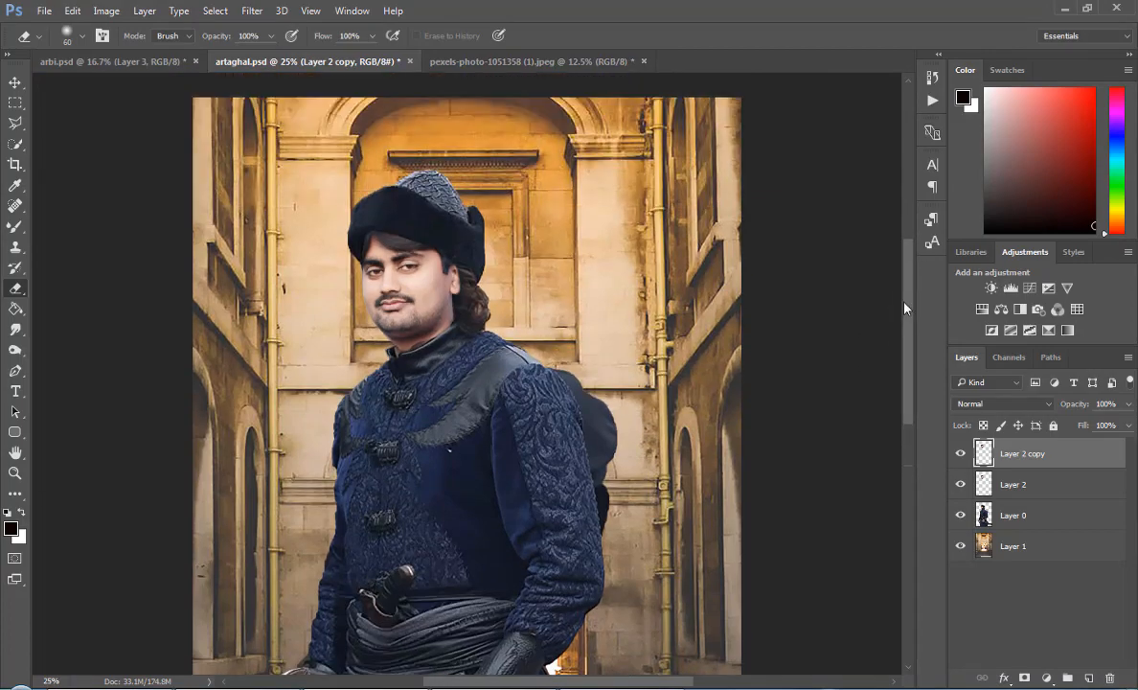
key("ctrl+plus")
left_click_drag(913, 349, 935, 290)
key("ctrl+minus")
key("ctrl+minus")
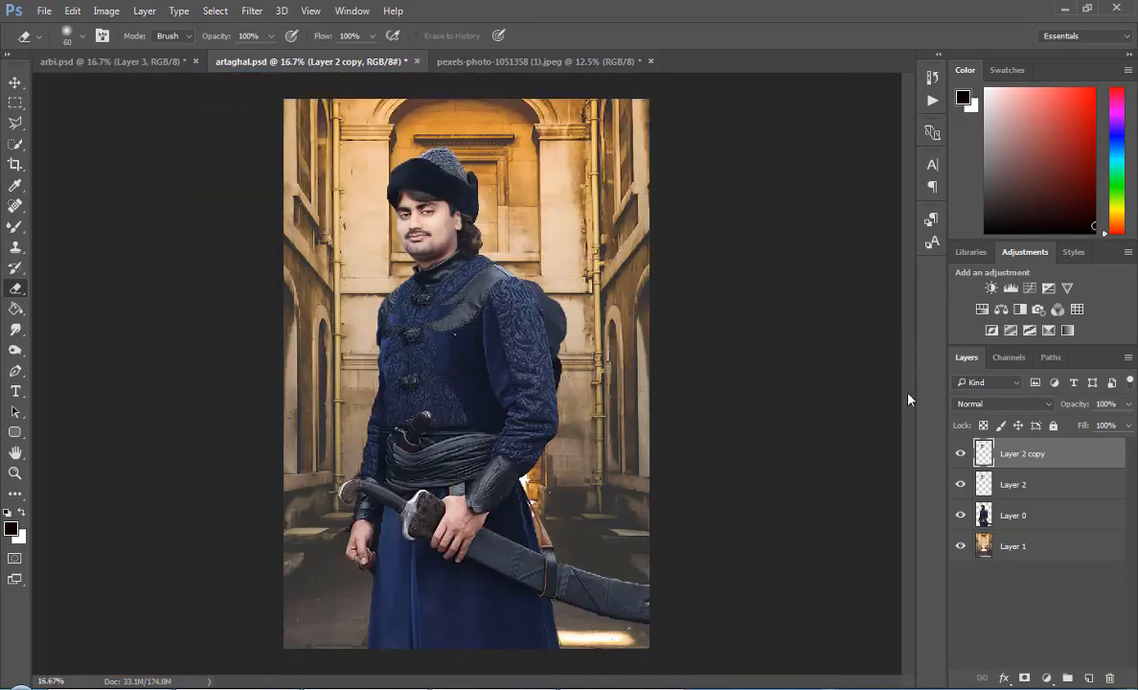
Save the layered document and flatten the image into a single background layer.
key("ctrl+s")
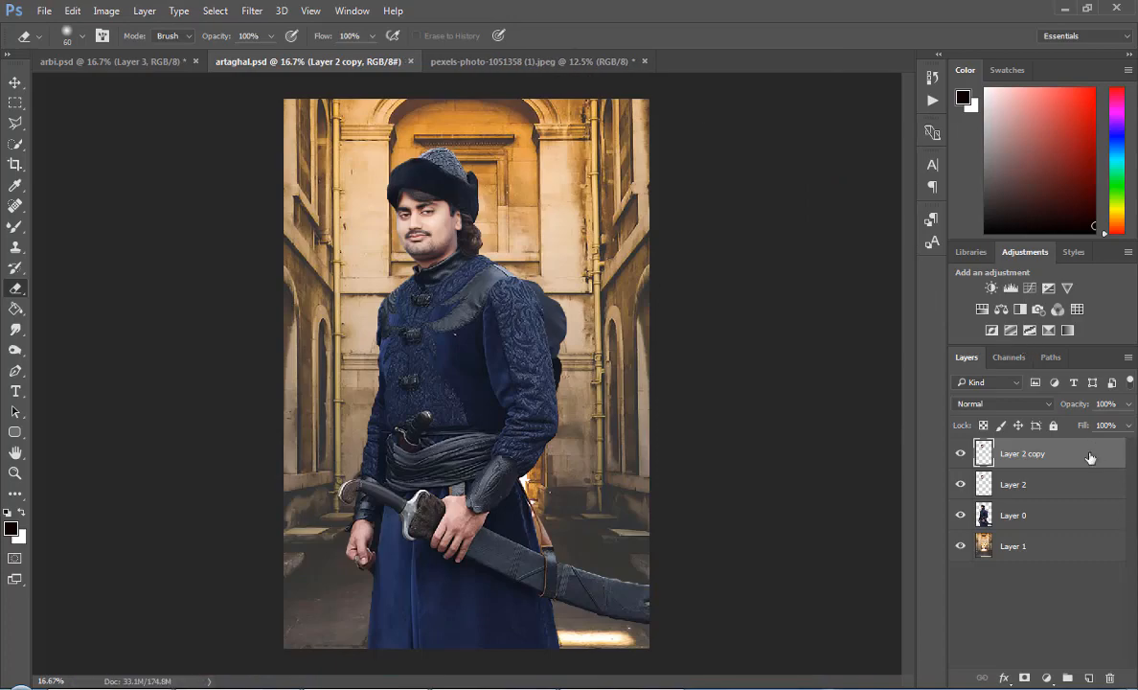
right_click(1090, 458)
left_click(776, 527)
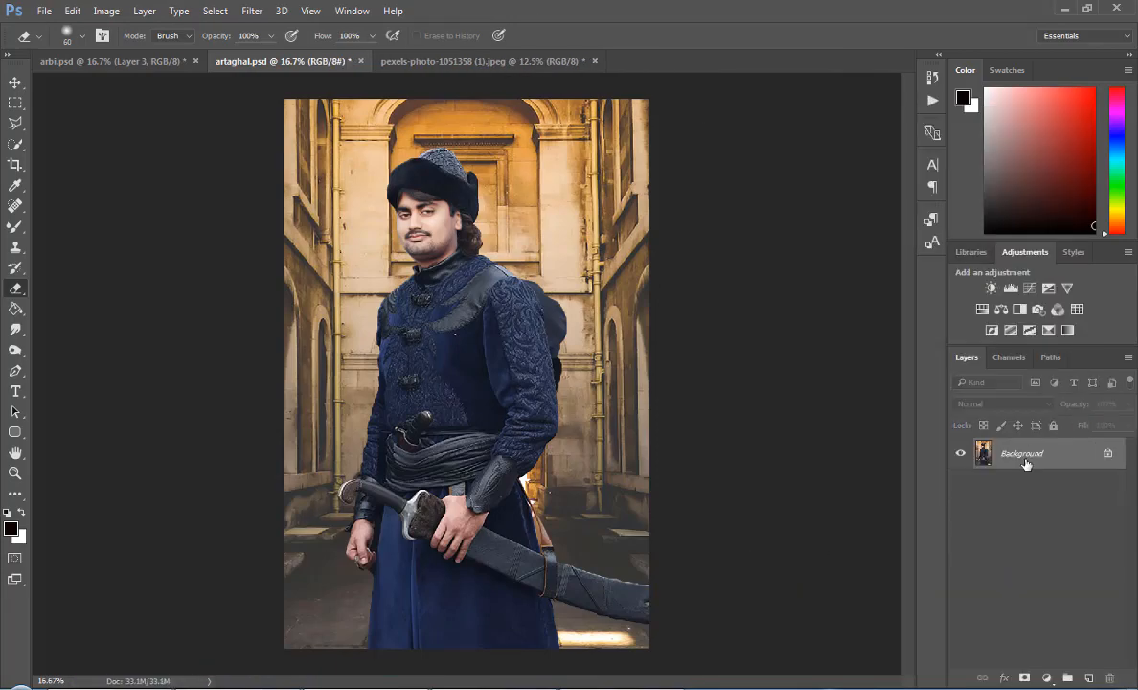
Duplicate the flattened background layer and apply the artmaghal.xmp settings file to the copy in Camera Raw.
key("ctrl+j")
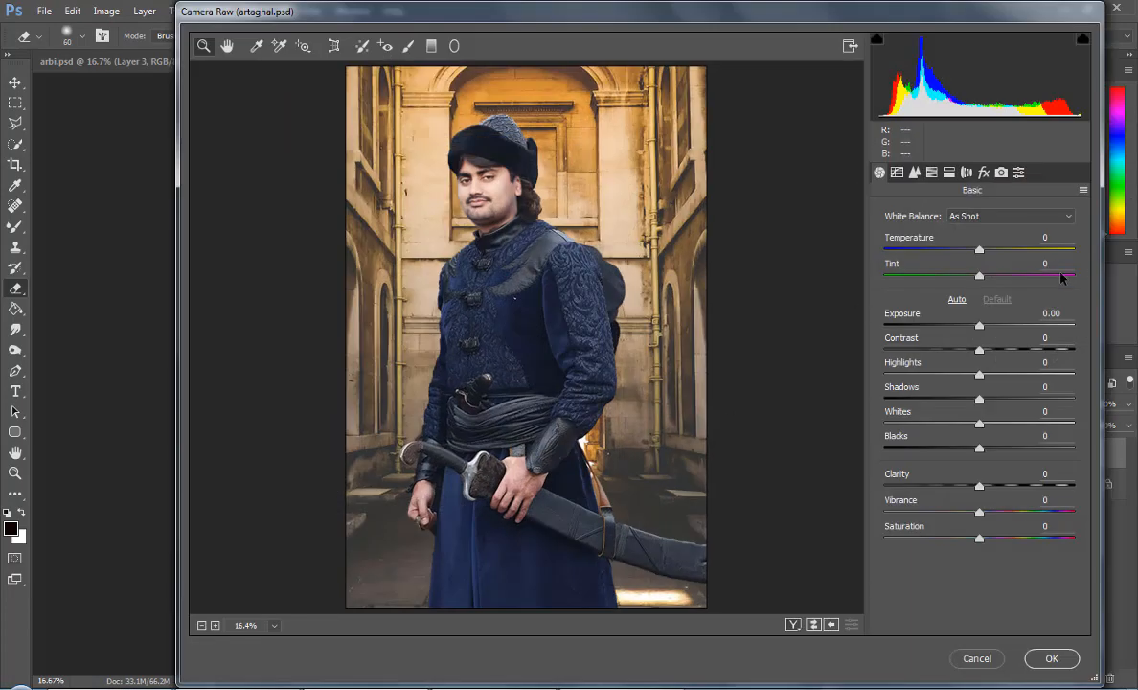
left_click(1018, 173)
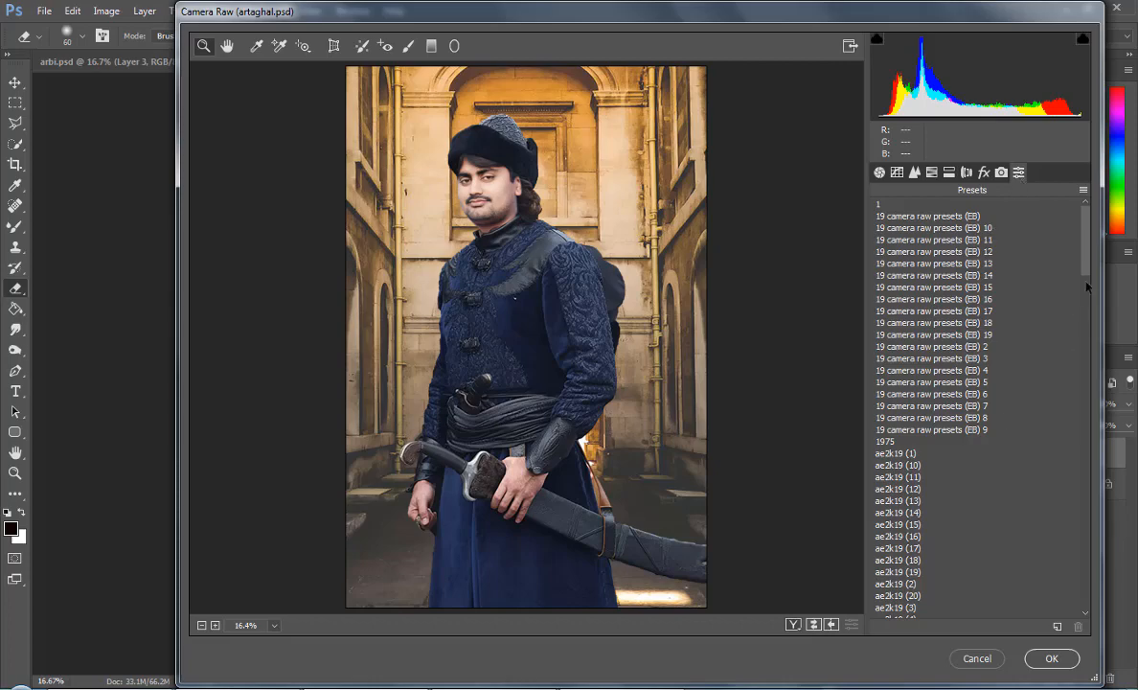
left_click(1082, 189)
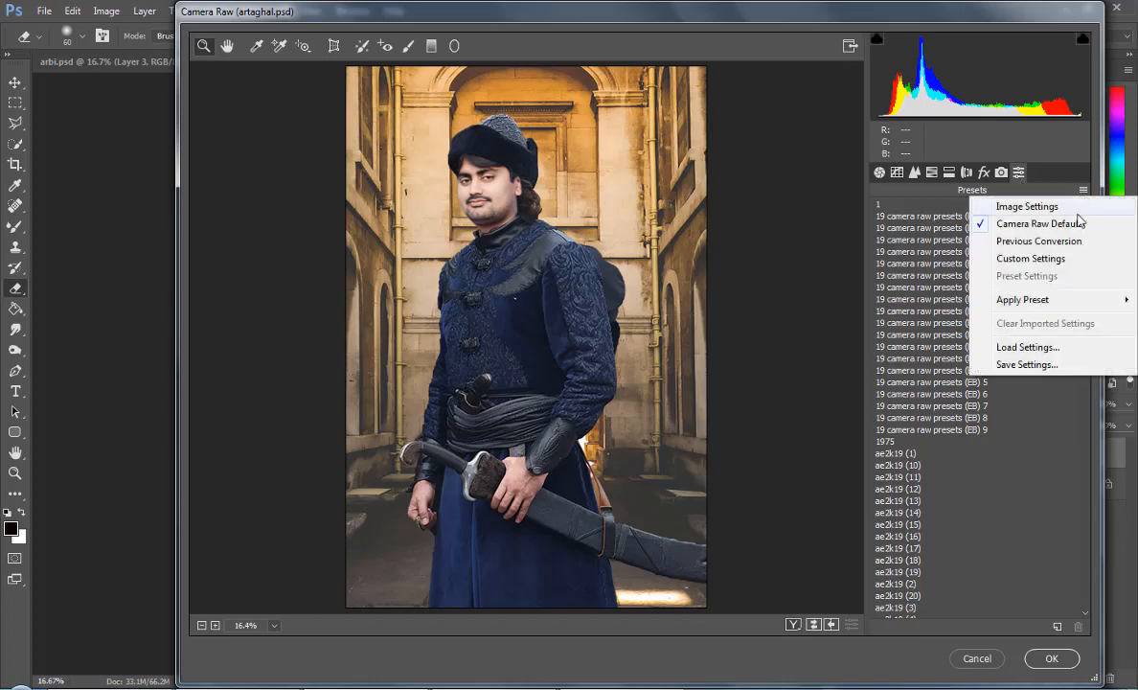
left_click(1034, 347)
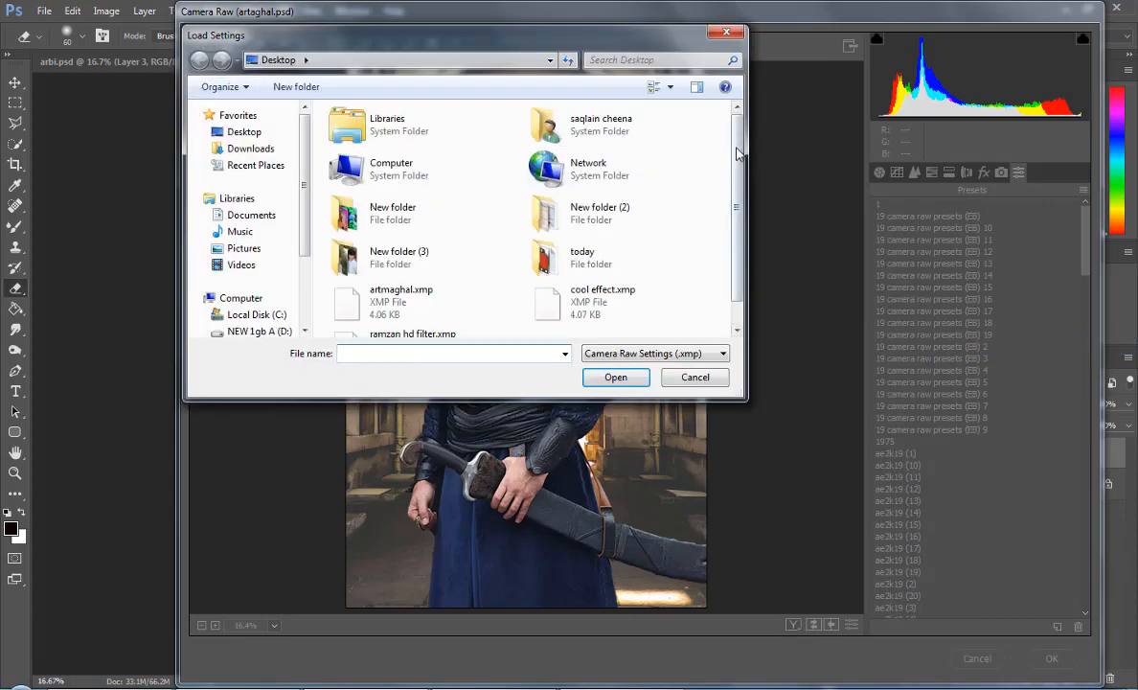
scroll(656, 230, "down", 1)
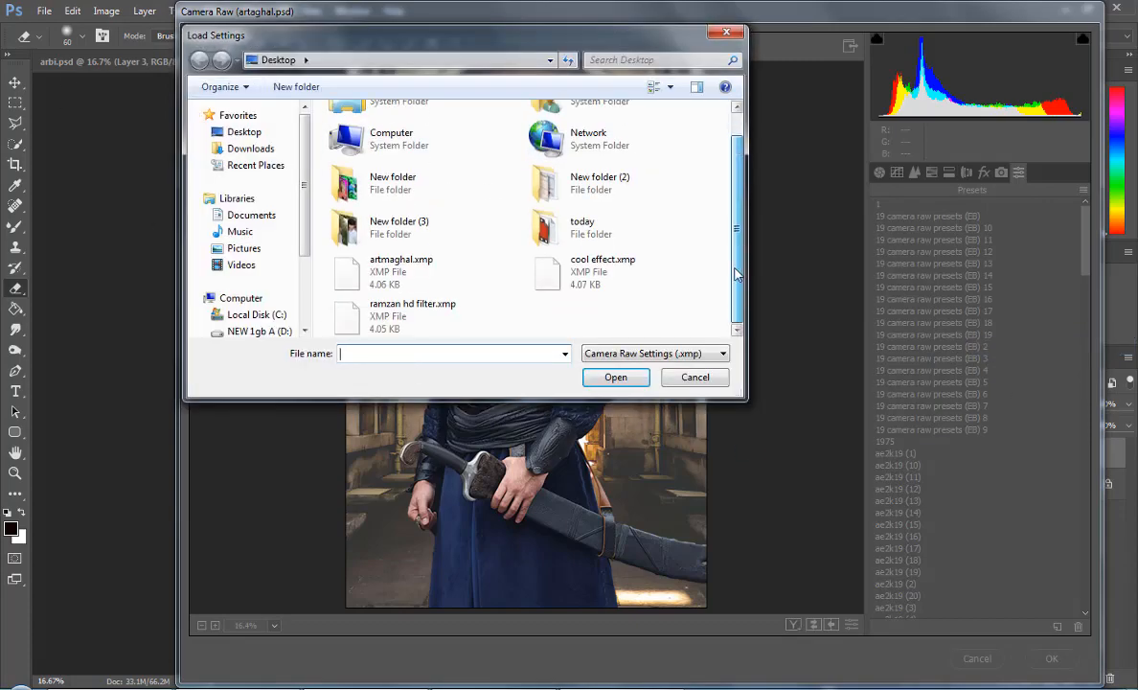
left_click(407, 273)
left_click(618, 377)
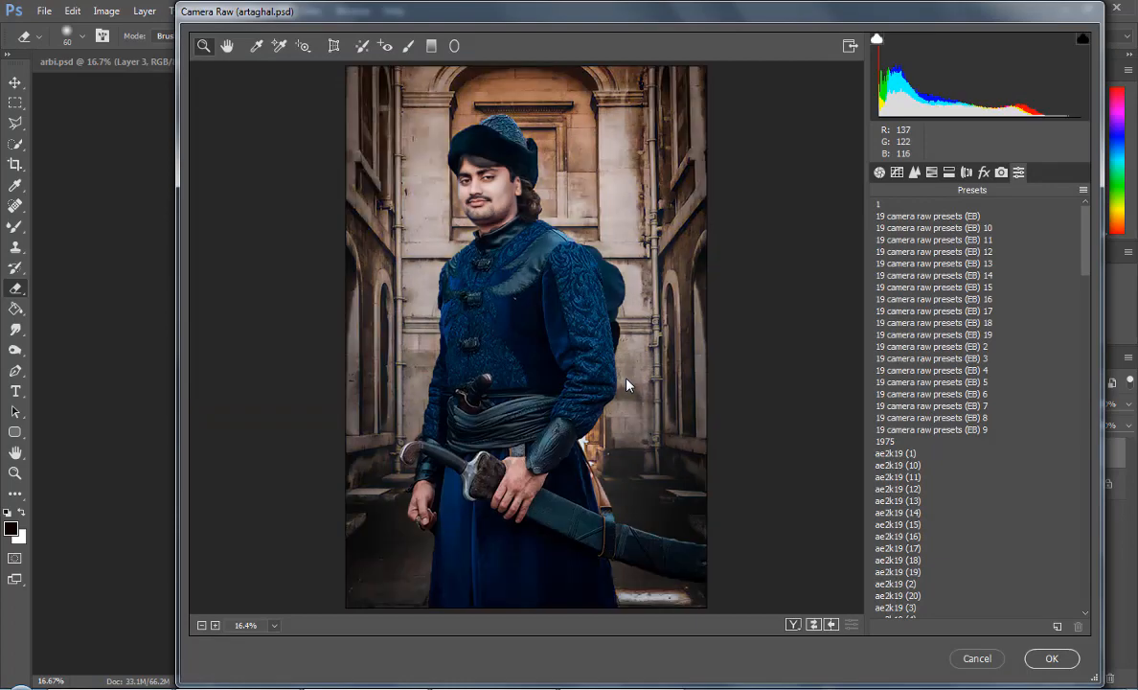
left_click(1052, 658)
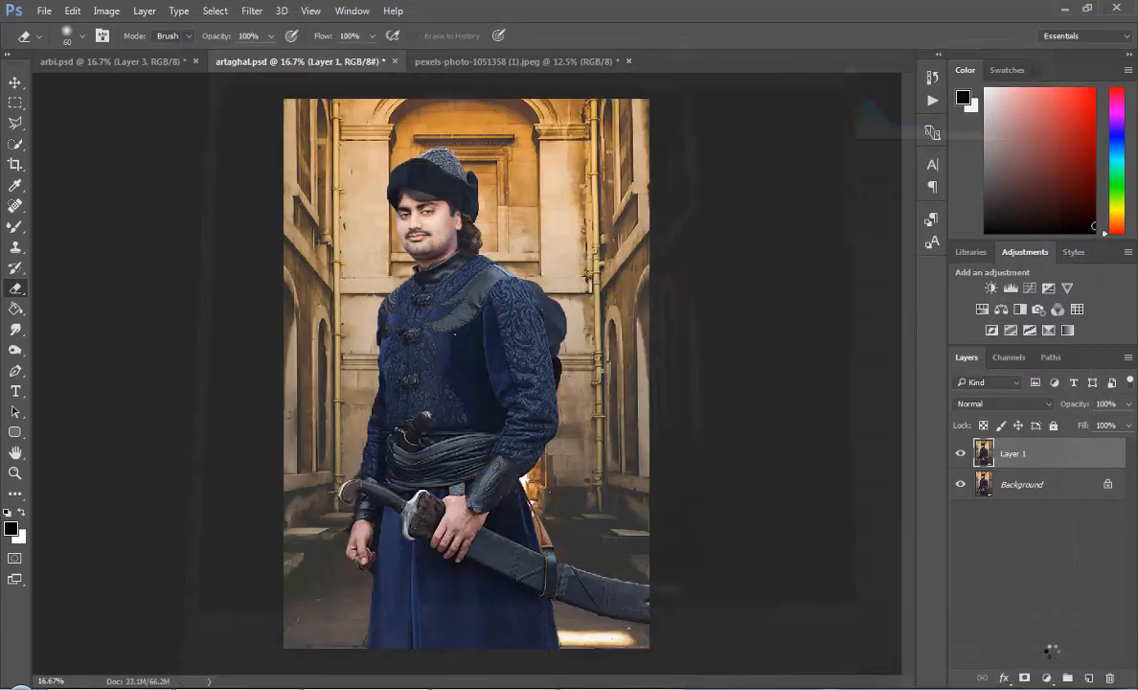